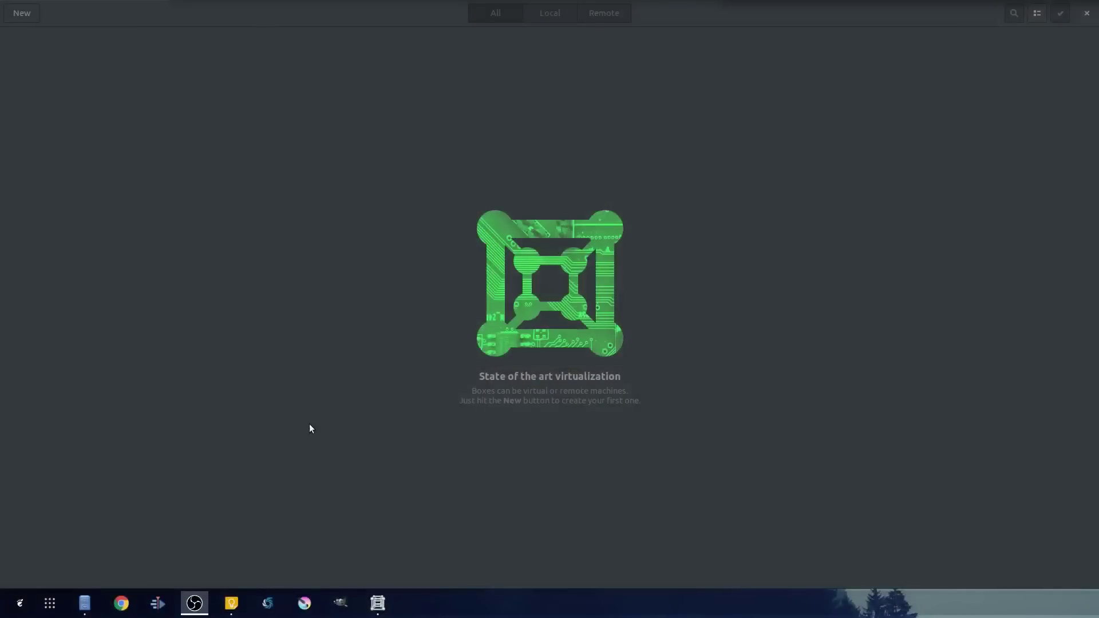
- Switch back to GNOME Boxes from the app grid and begin a new box at Source Selection
click(50, 607)
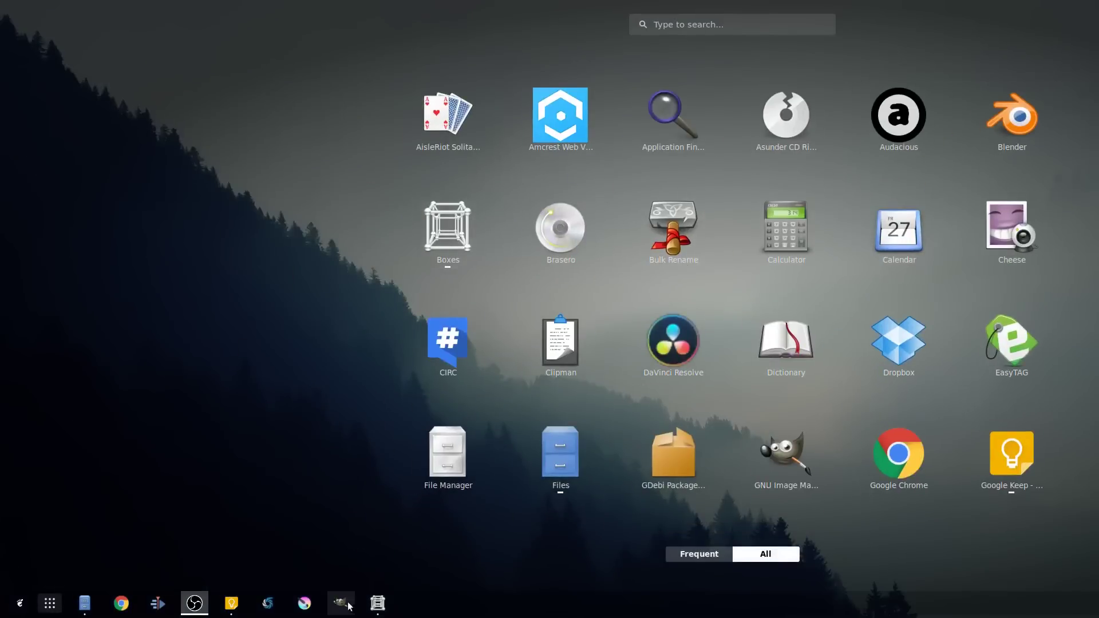
click(377, 606)
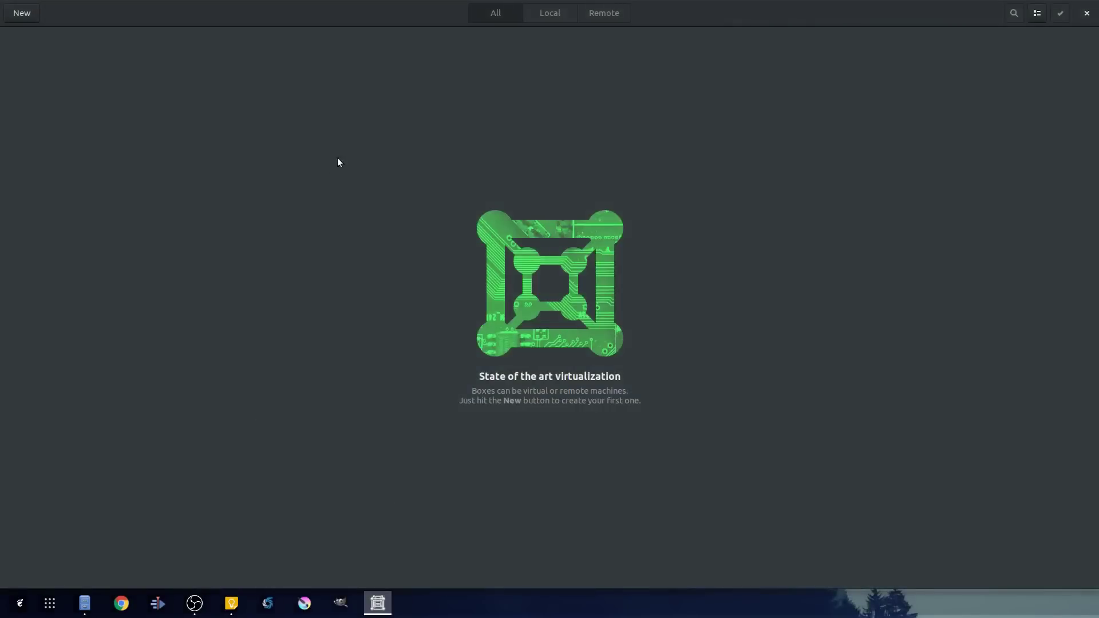
click(27, 17)
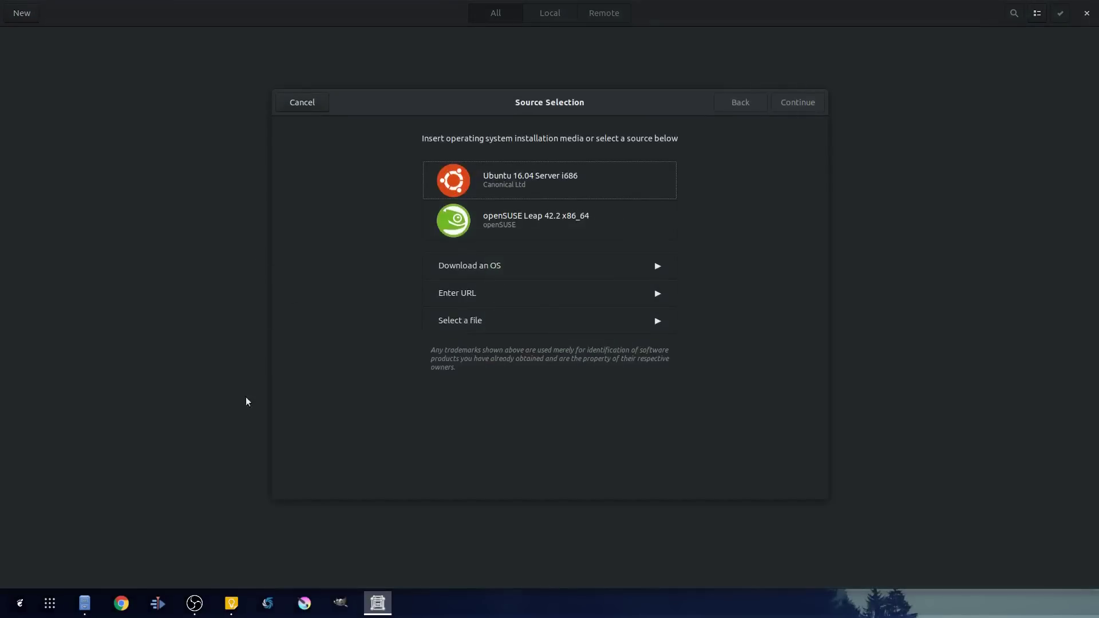
- Cut Win10_1809Oct_English_x64.iso from Downloads and paste it into data > Images
mouse_move(85, 603)
click(123, 492)
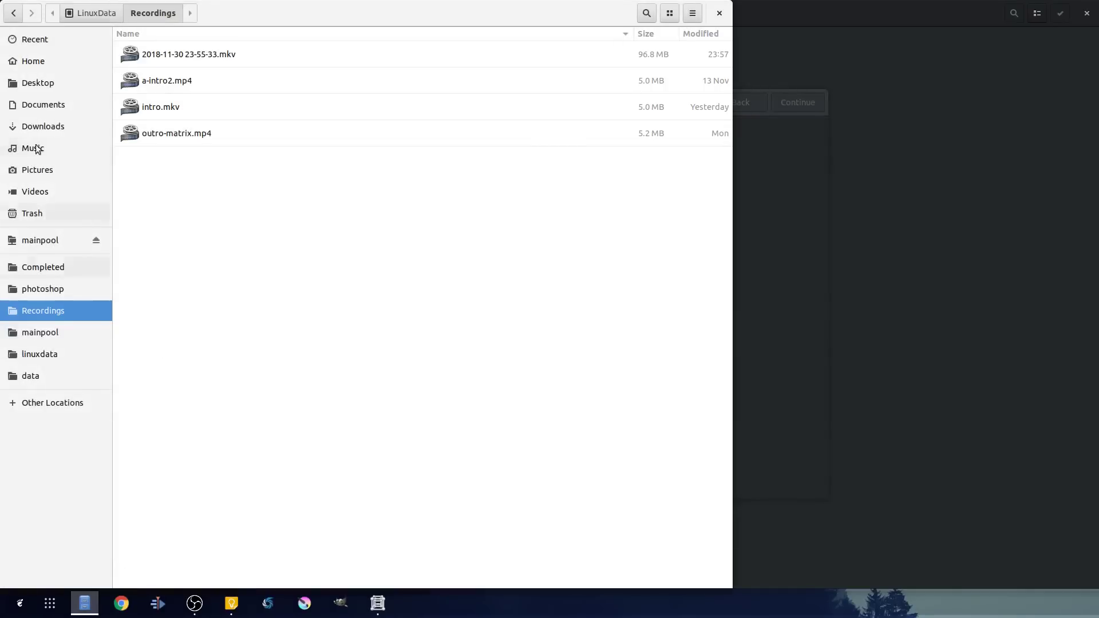
click(49, 125)
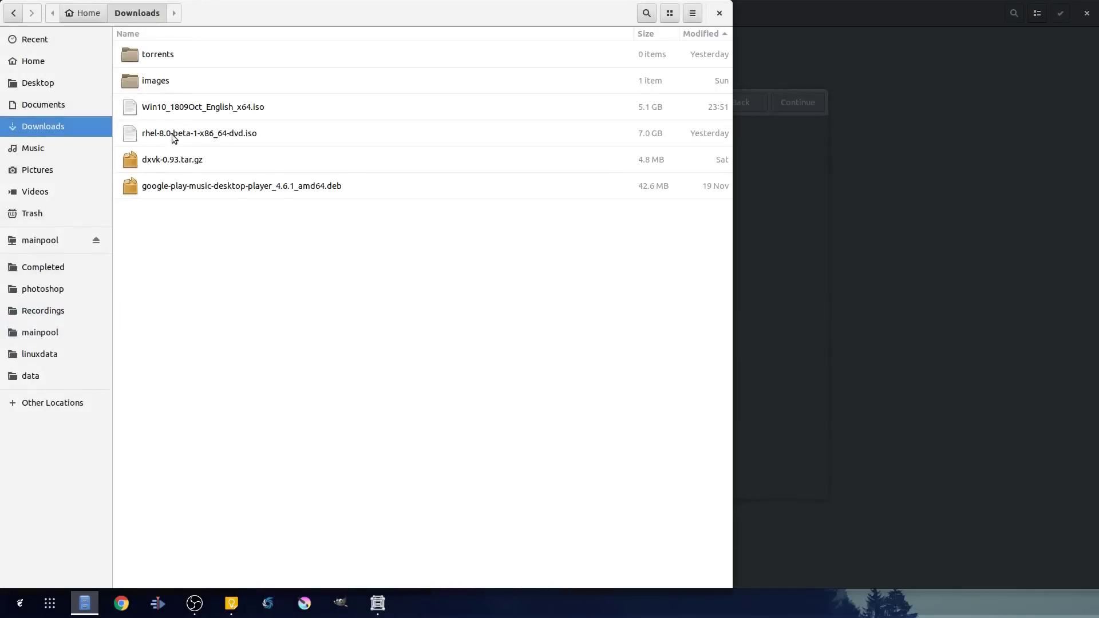
right_click(164, 116)
click(192, 149)
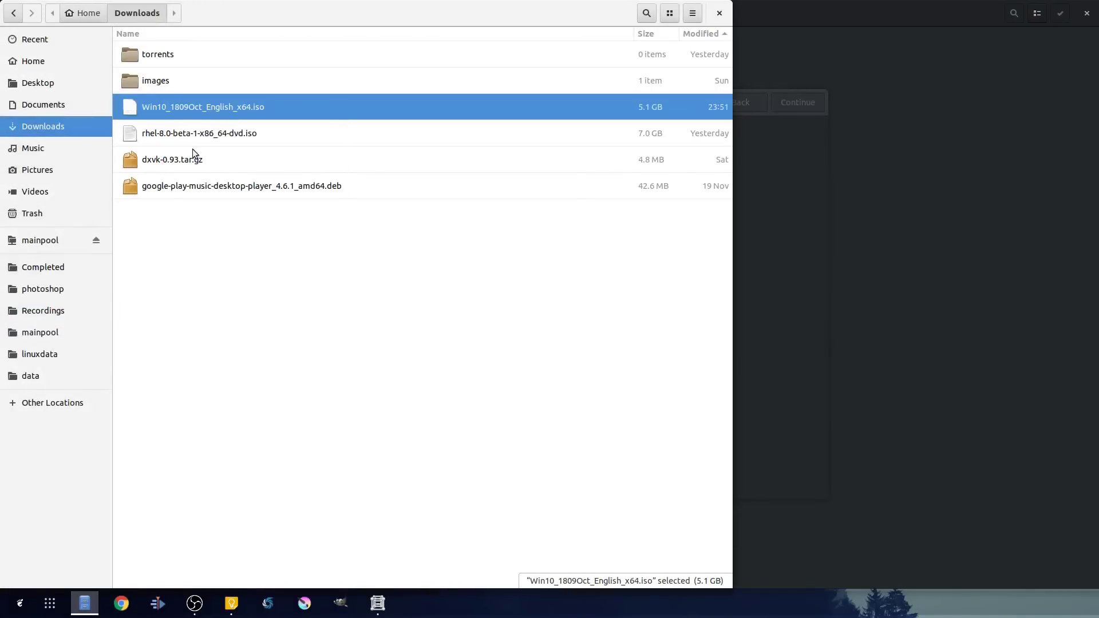
click(53, 379)
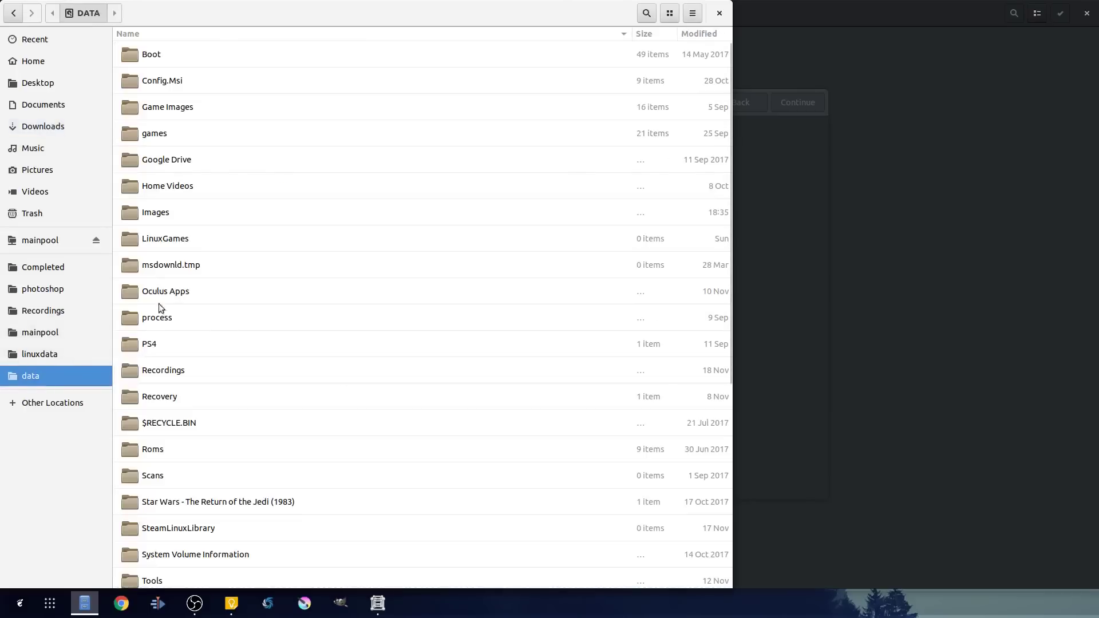
double_click(157, 211)
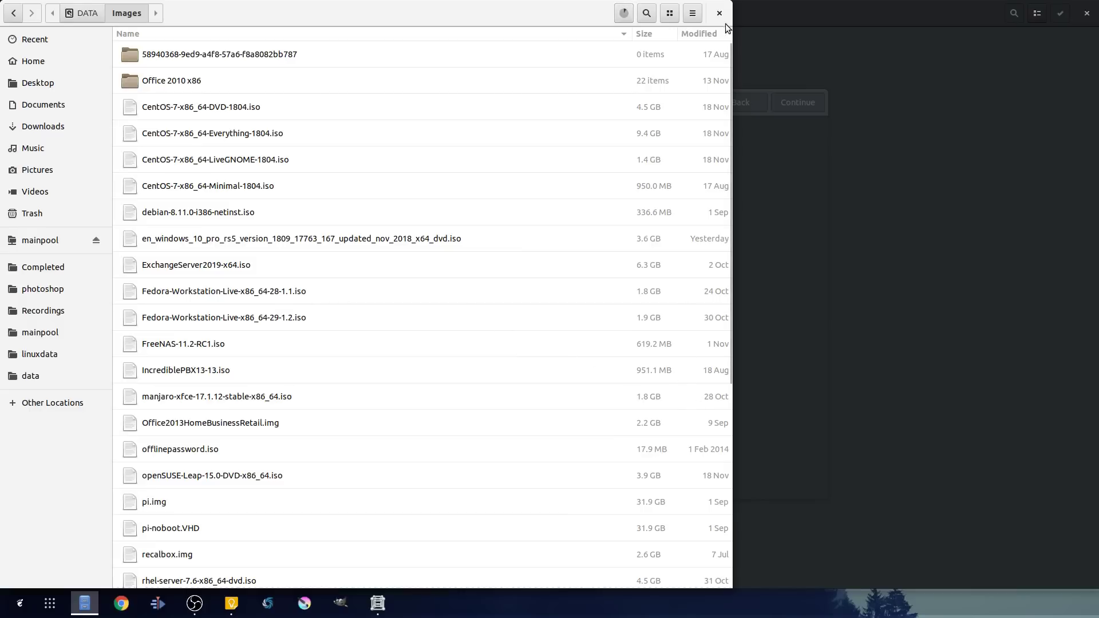
click(618, 13)
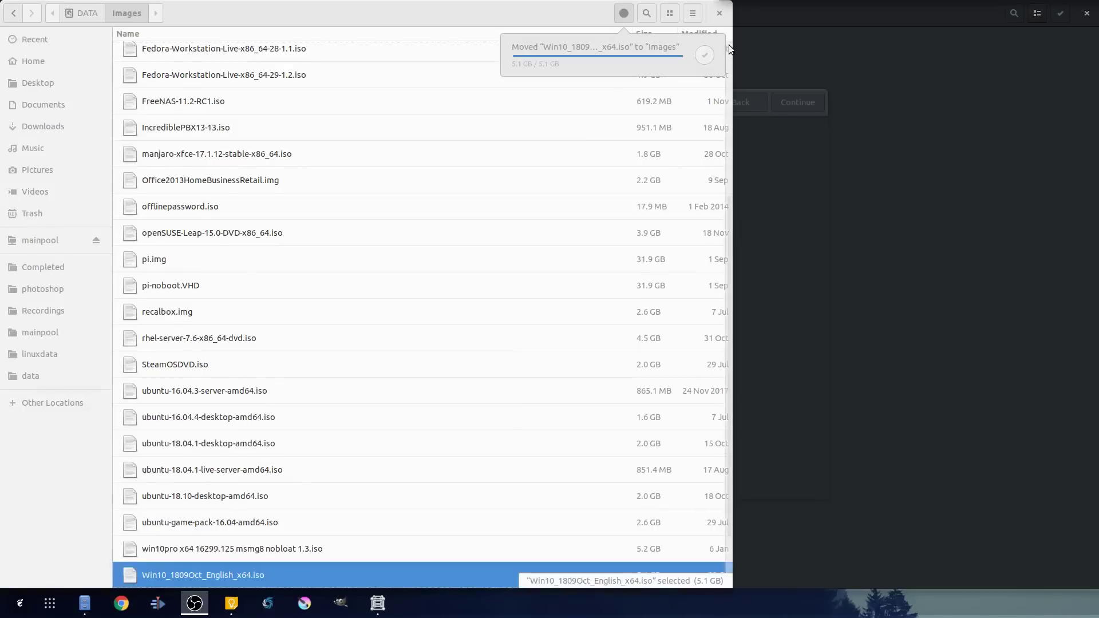
- Close Files and pick Win10_1809Oct_English_x64.iso from data > Images as the installation source
click(718, 14)
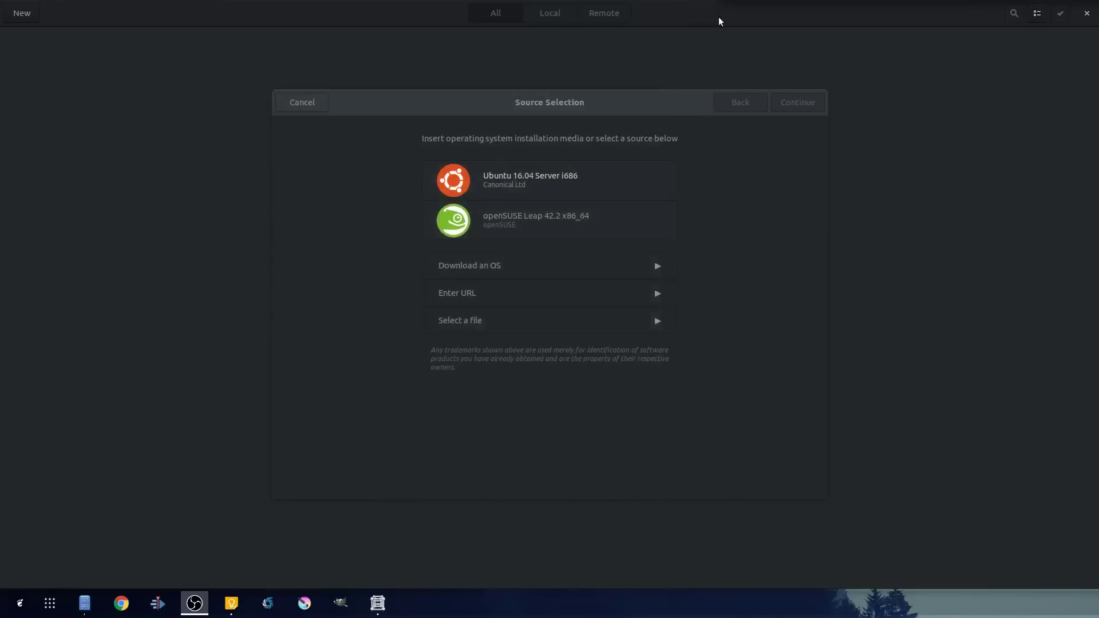
click(463, 317)
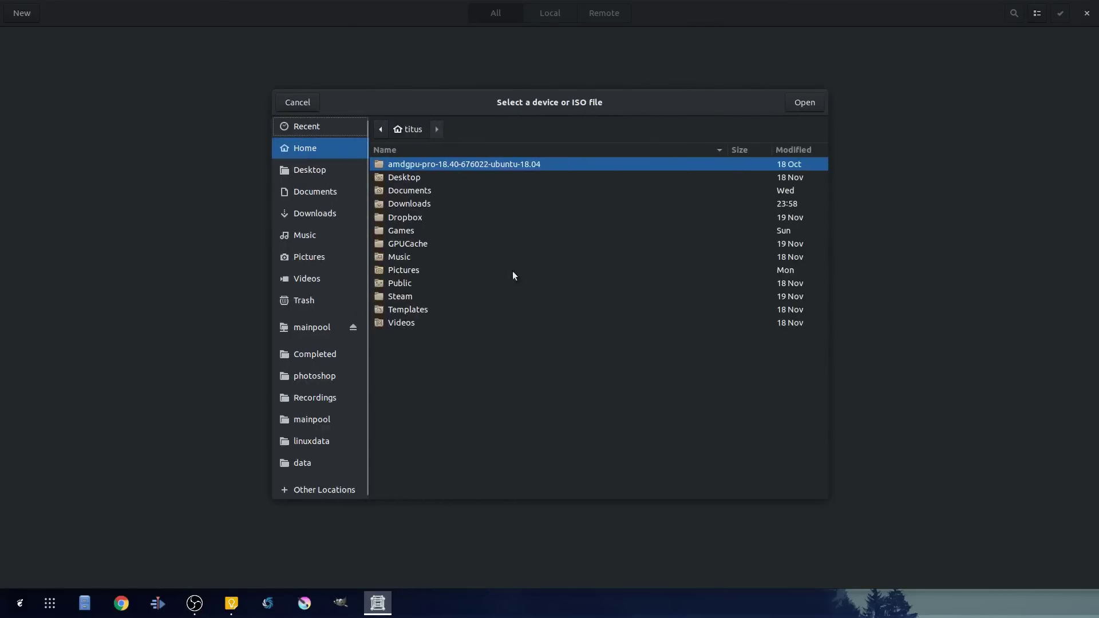
click(301, 463)
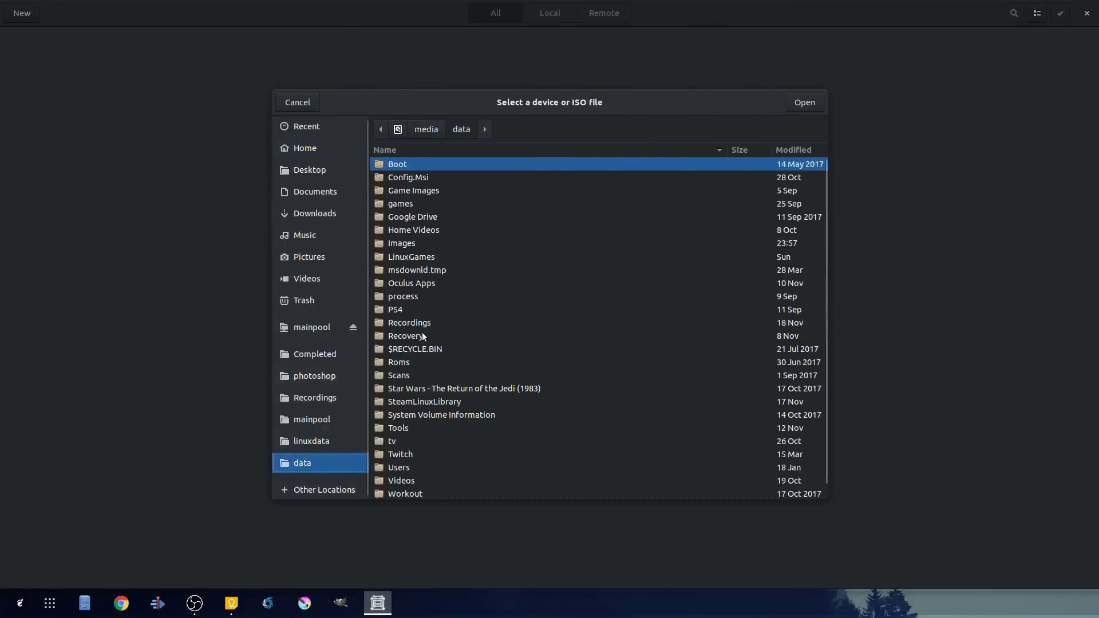
double_click(400, 246)
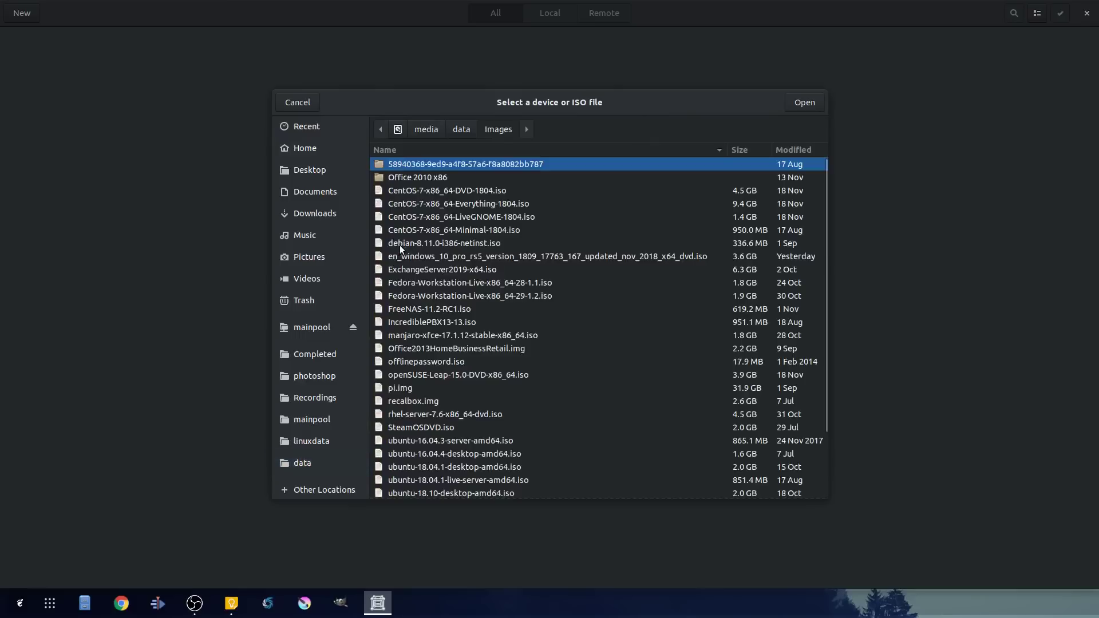
scroll(452, 429, down, 3)
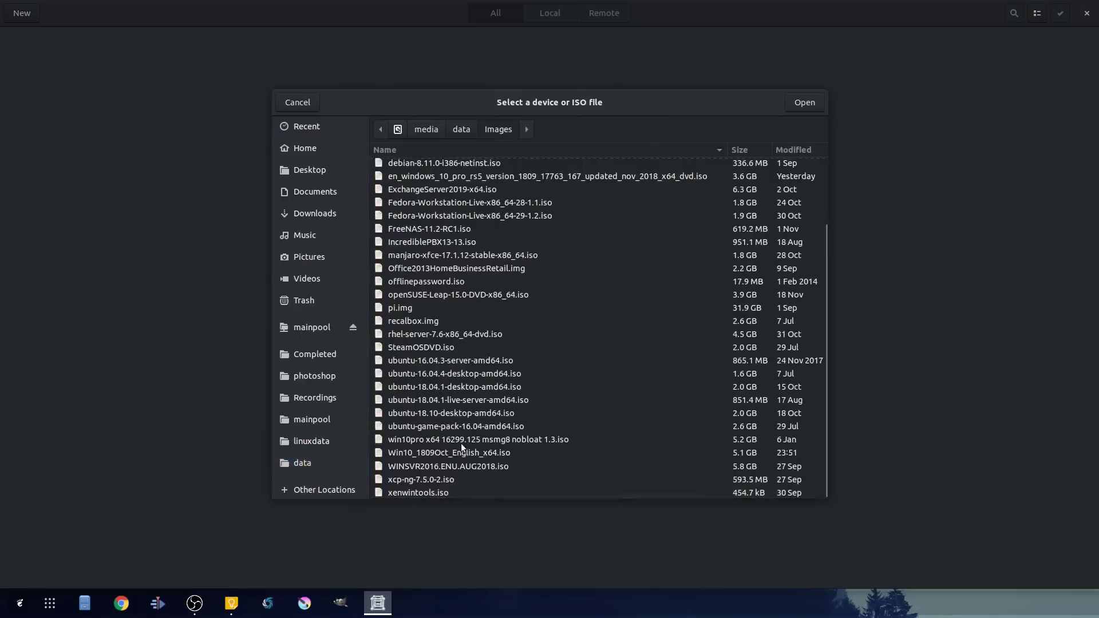
click(432, 453)
click(810, 103)
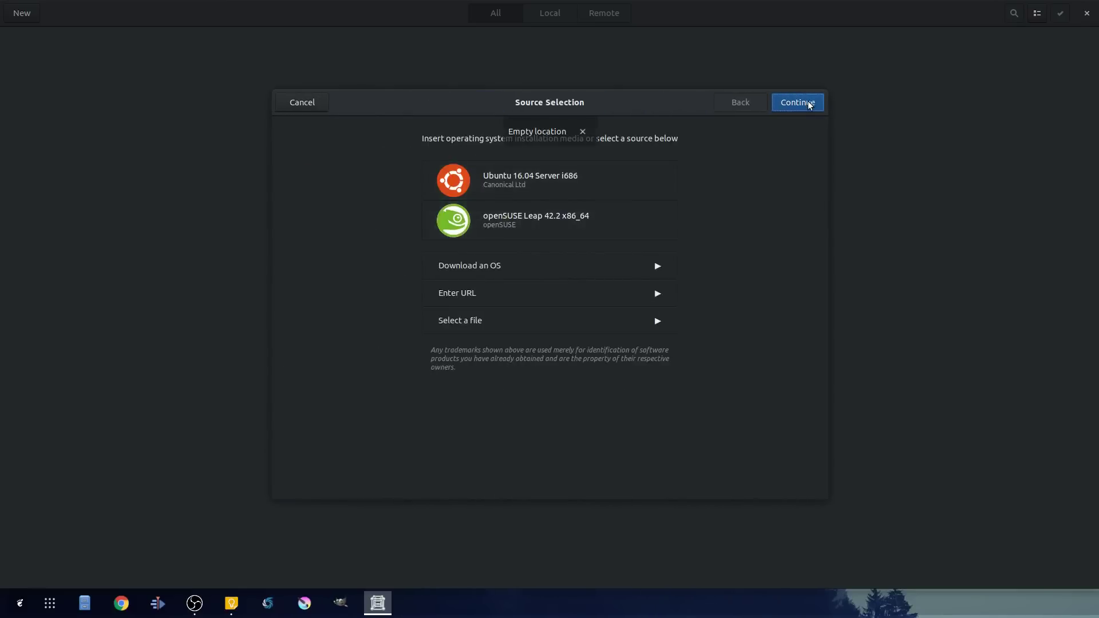
- Reselect Win10_1809Oct_English_x64.iso from data > Images and confirm it as the source
click(459, 330)
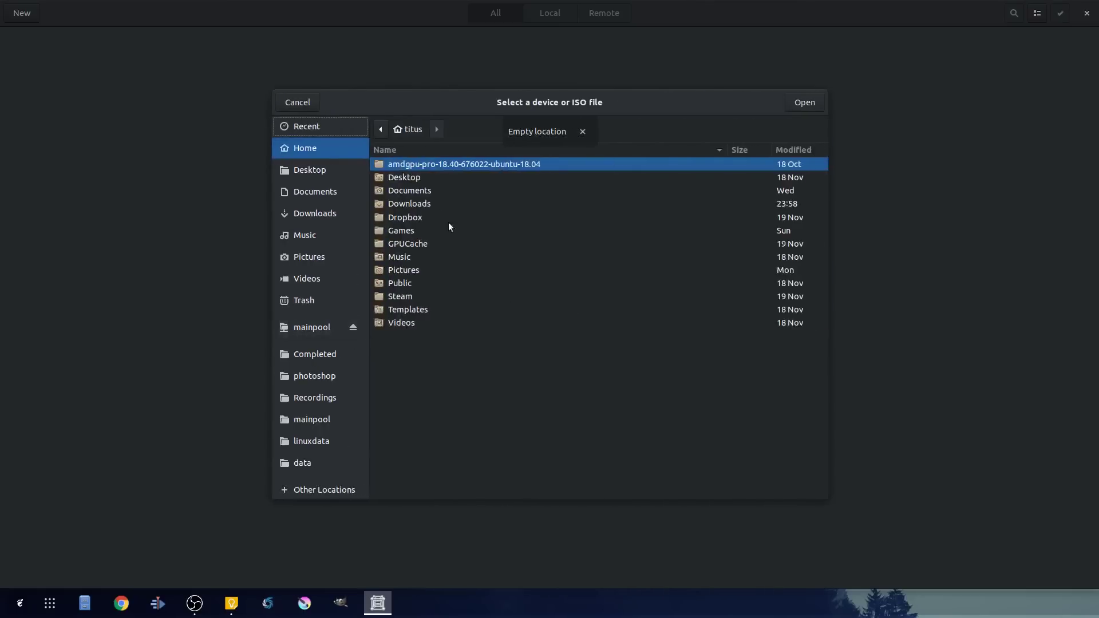
click(314, 465)
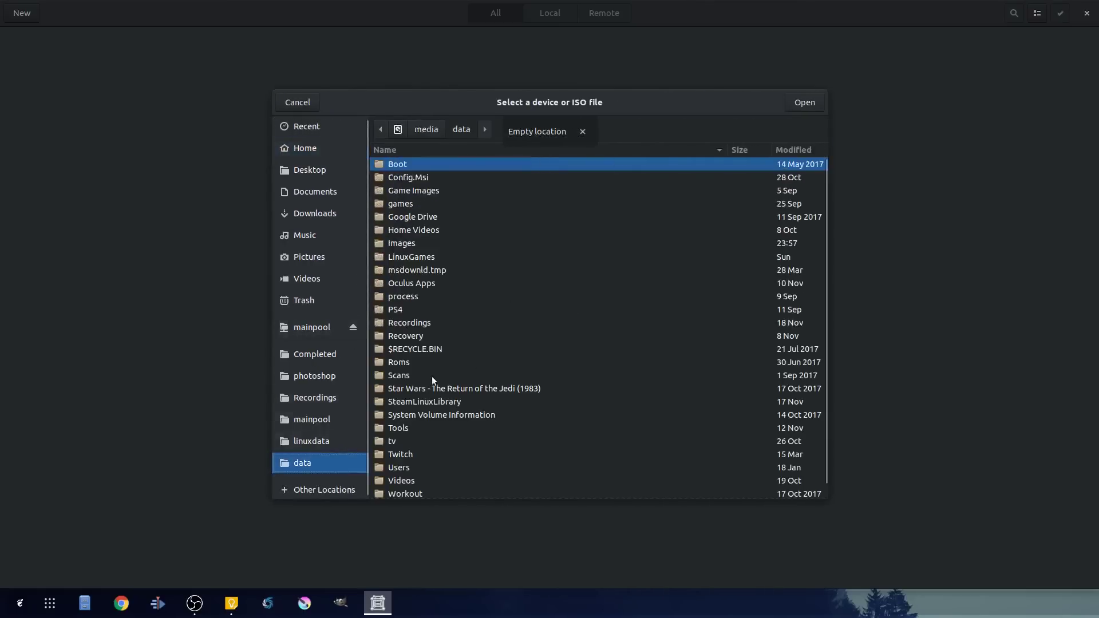
click(396, 242)
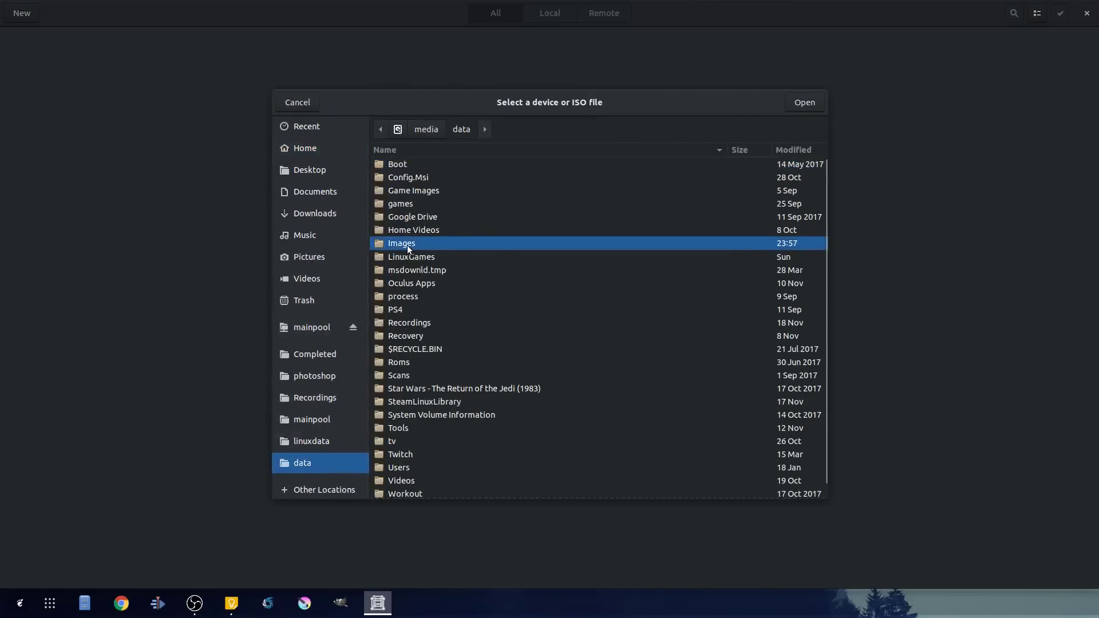
double_click(407, 245)
scroll(442, 465, down, 2)
click(435, 452)
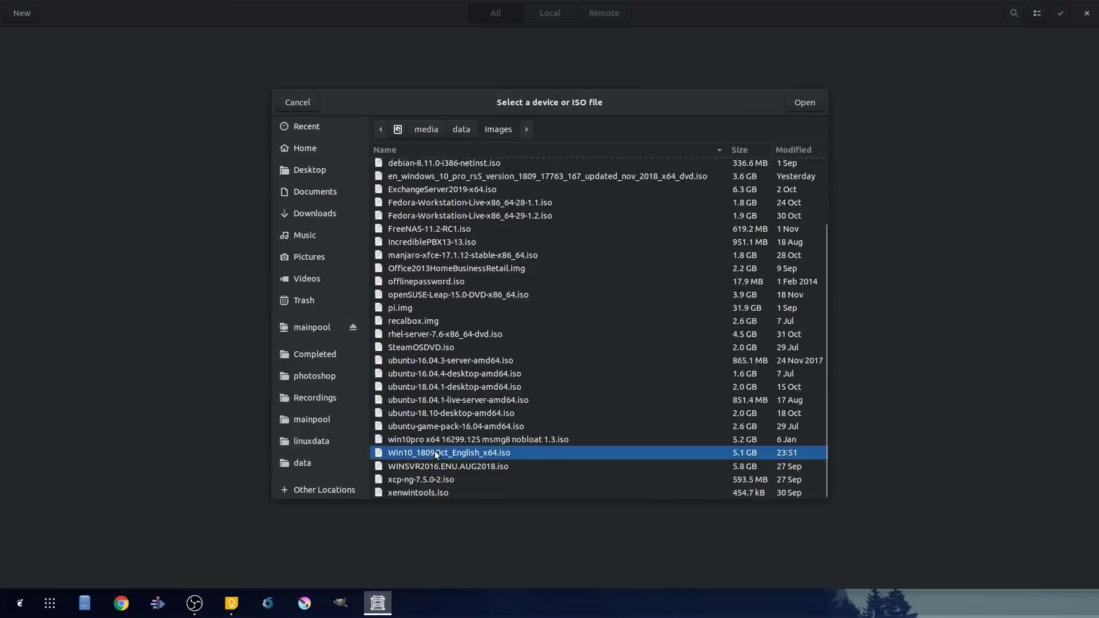
click(805, 103)
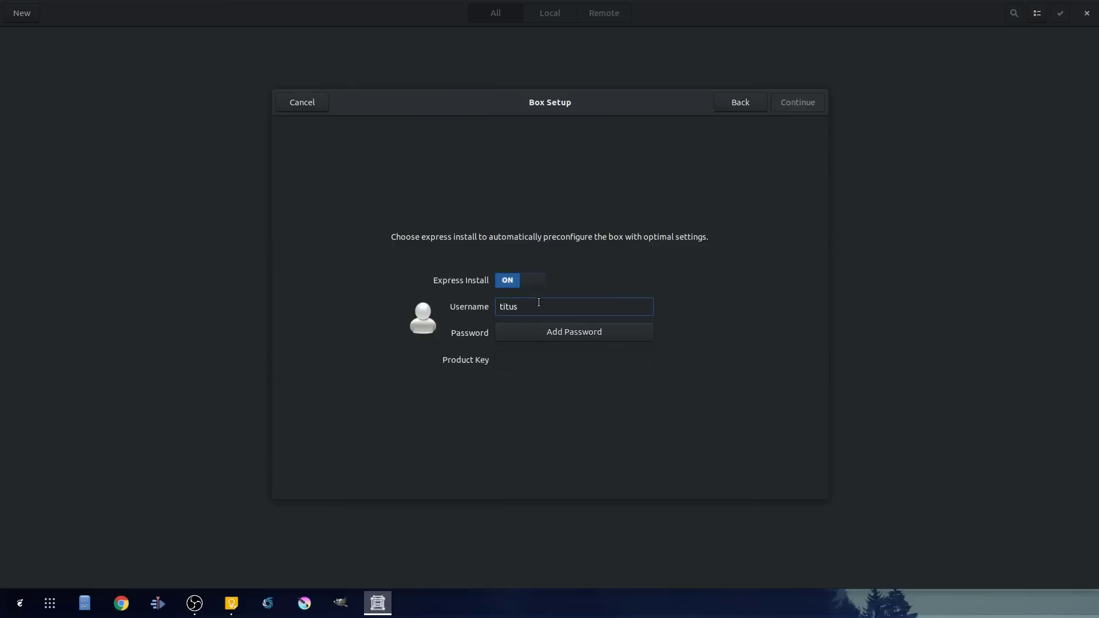
- Add a password for the account, switch Express Install off, and continue to Review
click(608, 334)
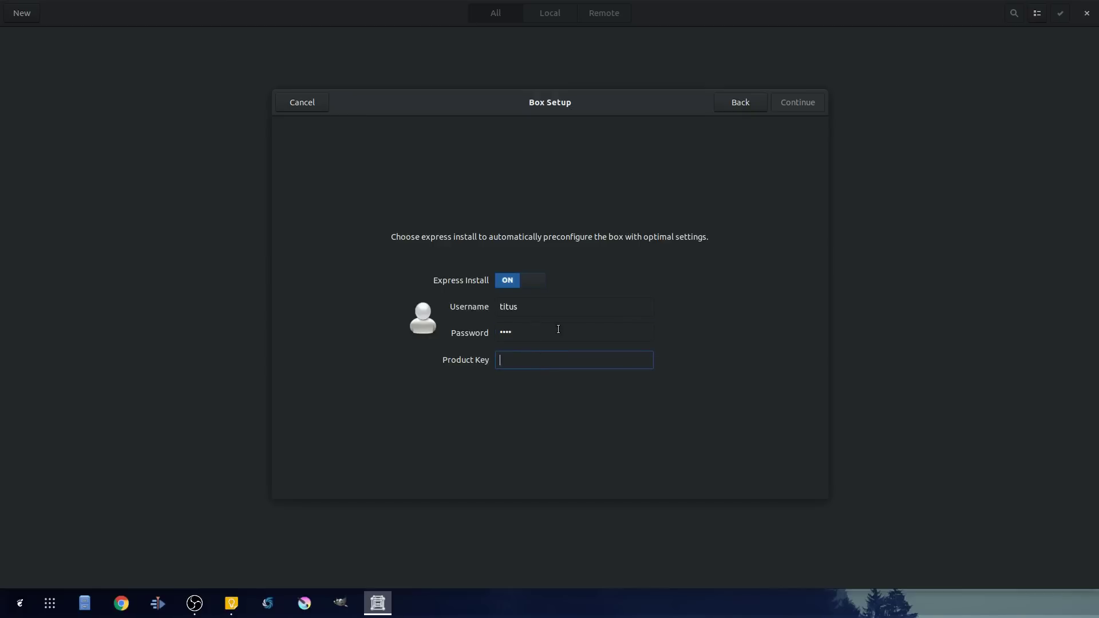
click(527, 281)
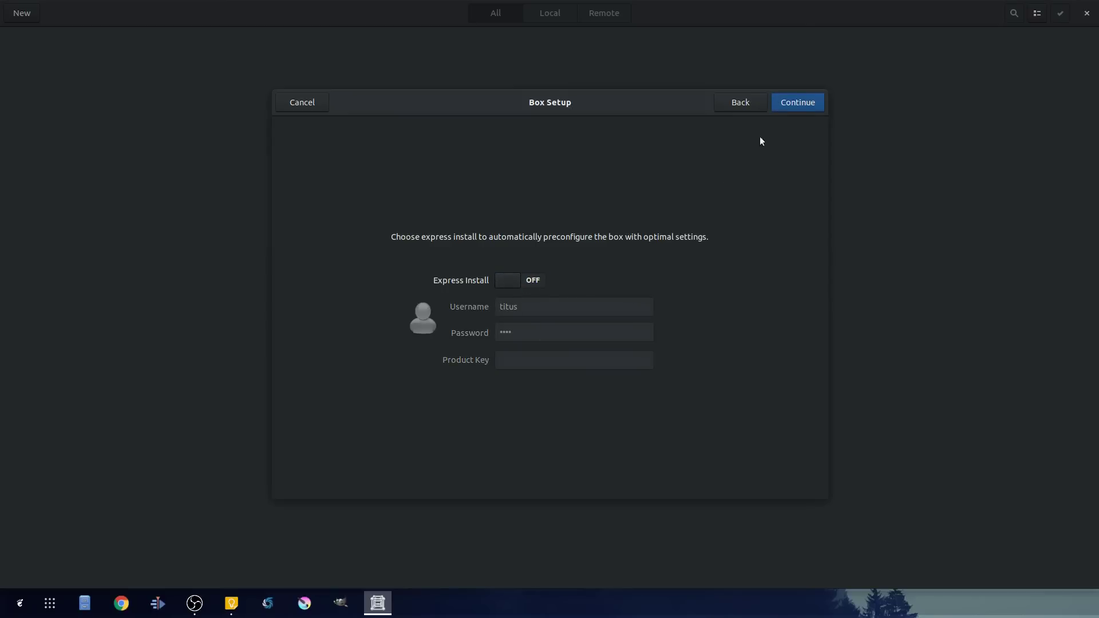
click(809, 103)
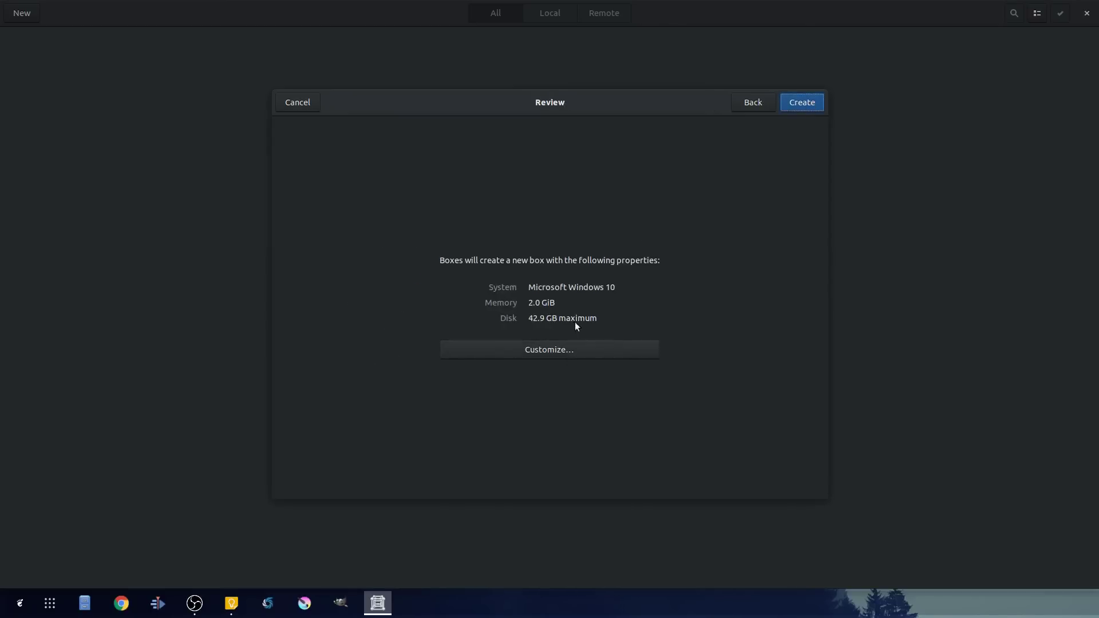
- Raise memory to 4.0 GiB with a 42.9 GB disk and create the Windows 10 box
click(535, 347)
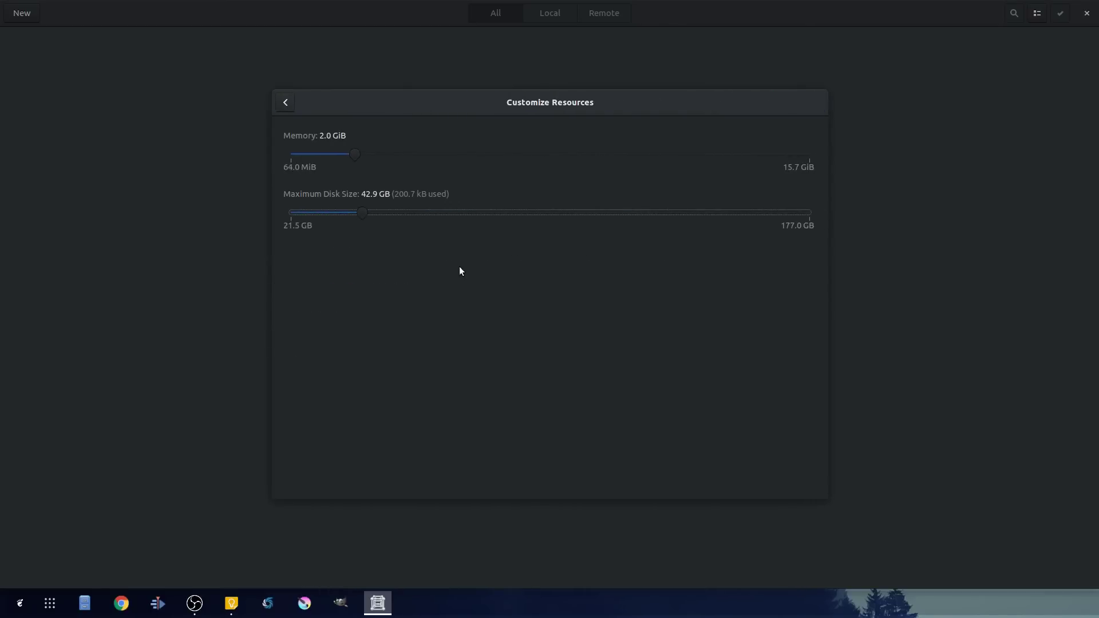
drag(354, 154, 416, 153)
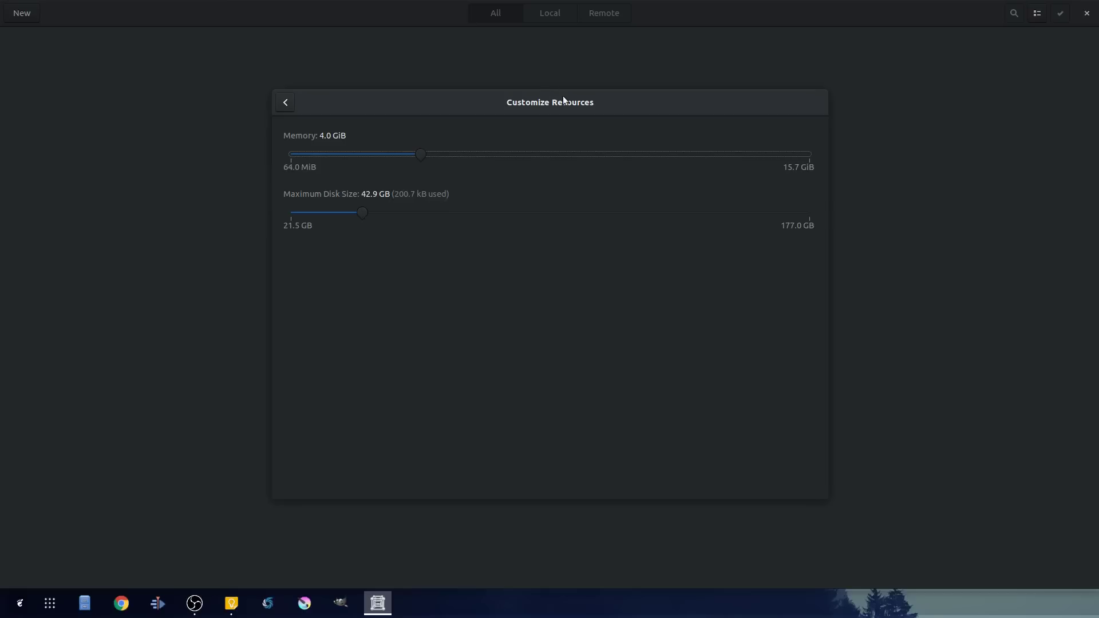
click(284, 103)
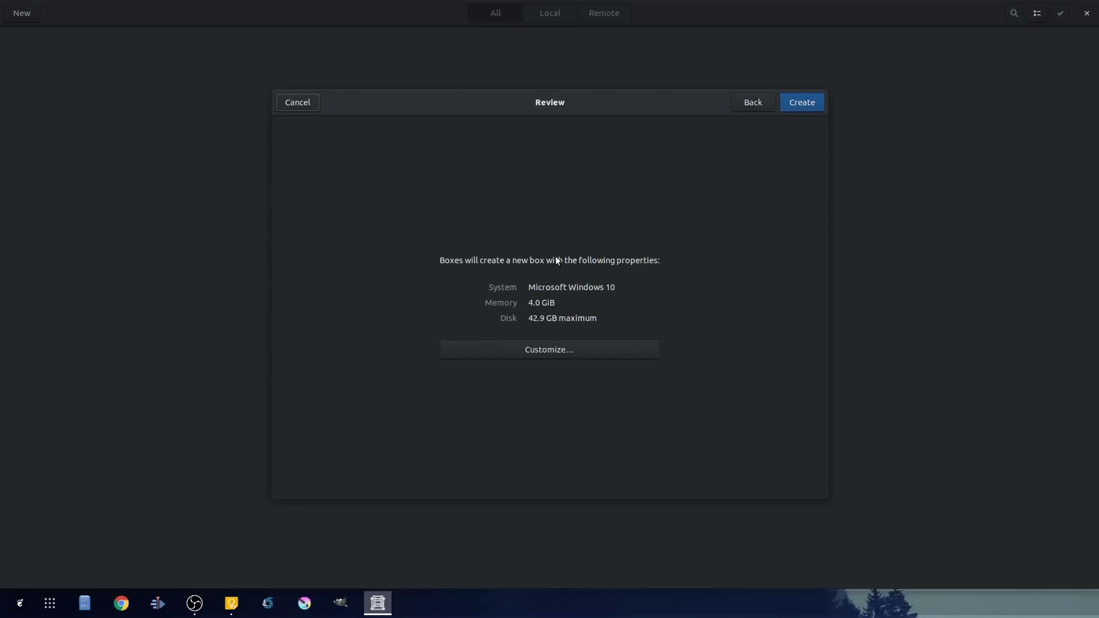
click(804, 105)
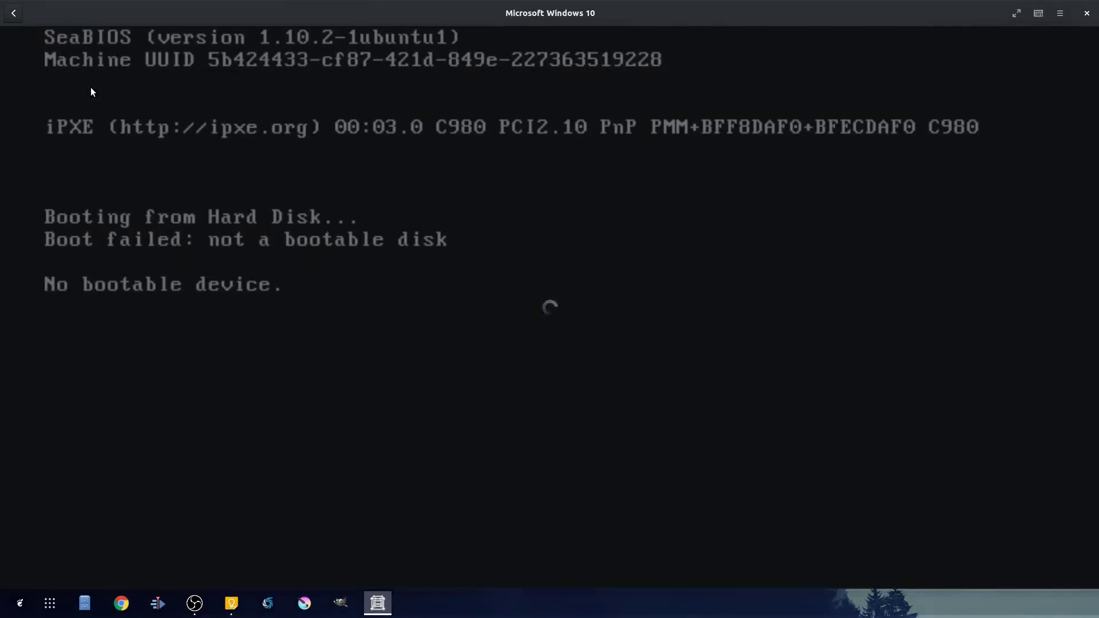
- Delete the unbootable Windows 10 box and dismiss the deletion notice
click(12, 15)
right_click(115, 111)
click(32, 197)
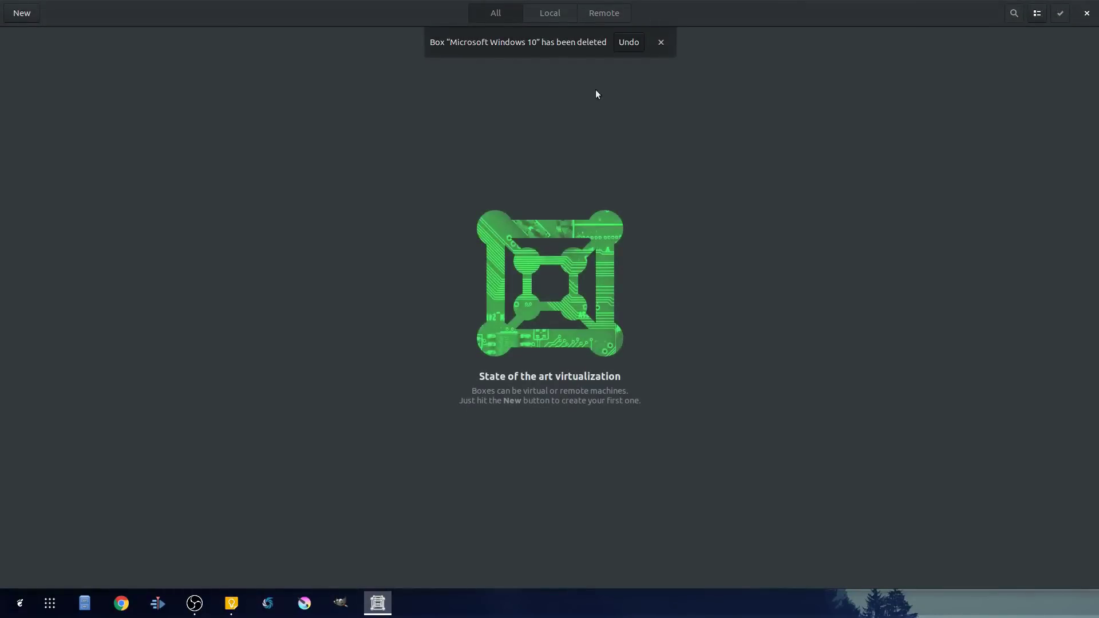
click(660, 43)
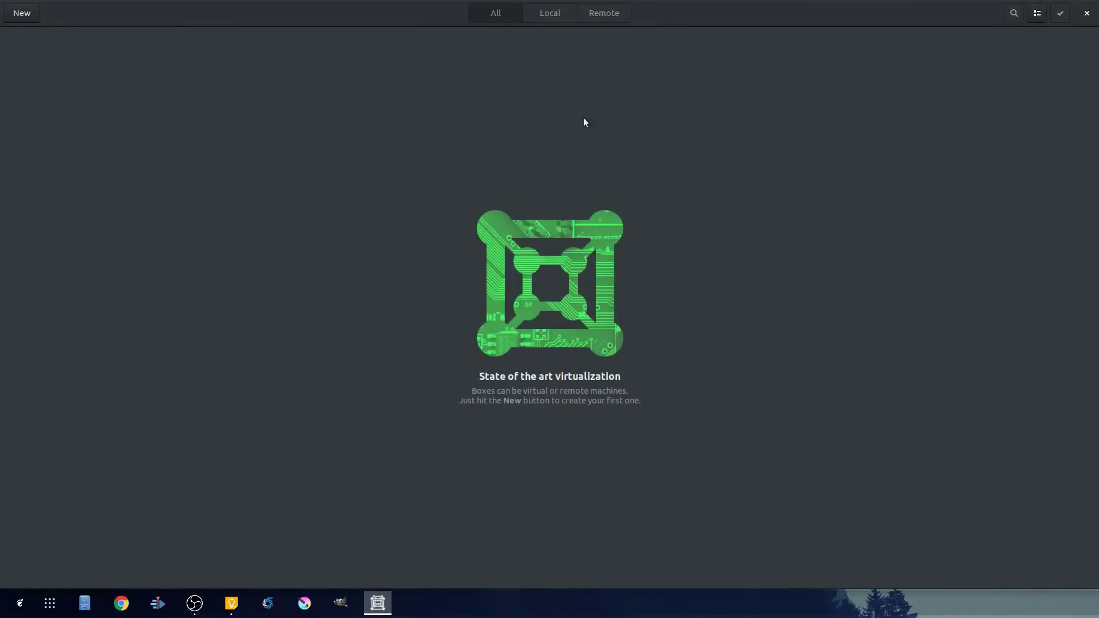
- Start a new box and pick win10pro x64 16299.125 msmg8 nobloat 1.3.iso from data > Images
click(18, 13)
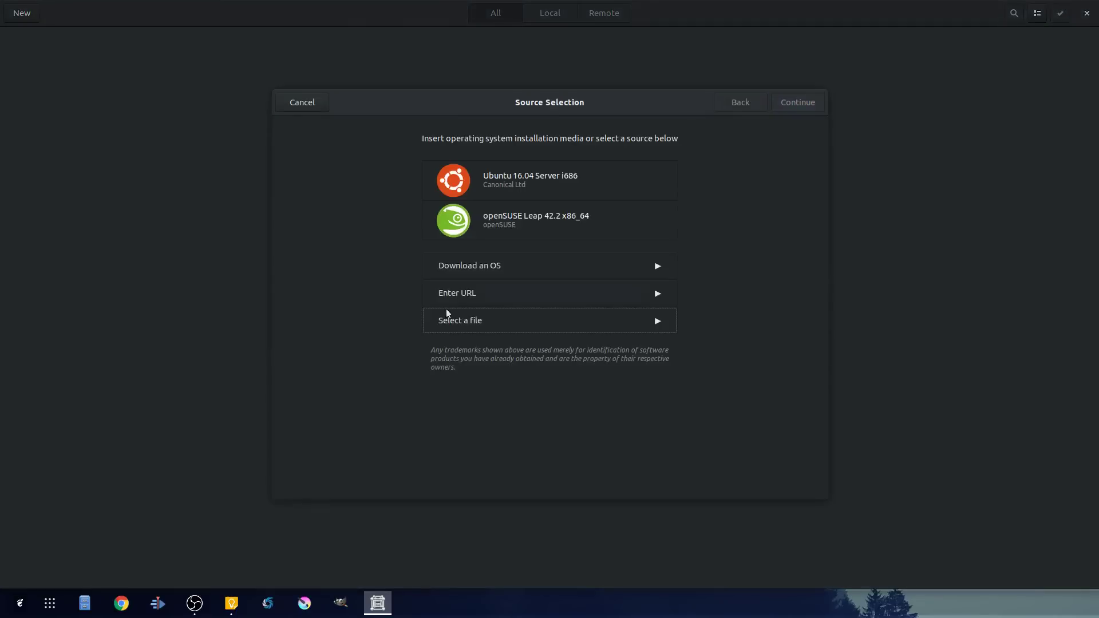
click(464, 319)
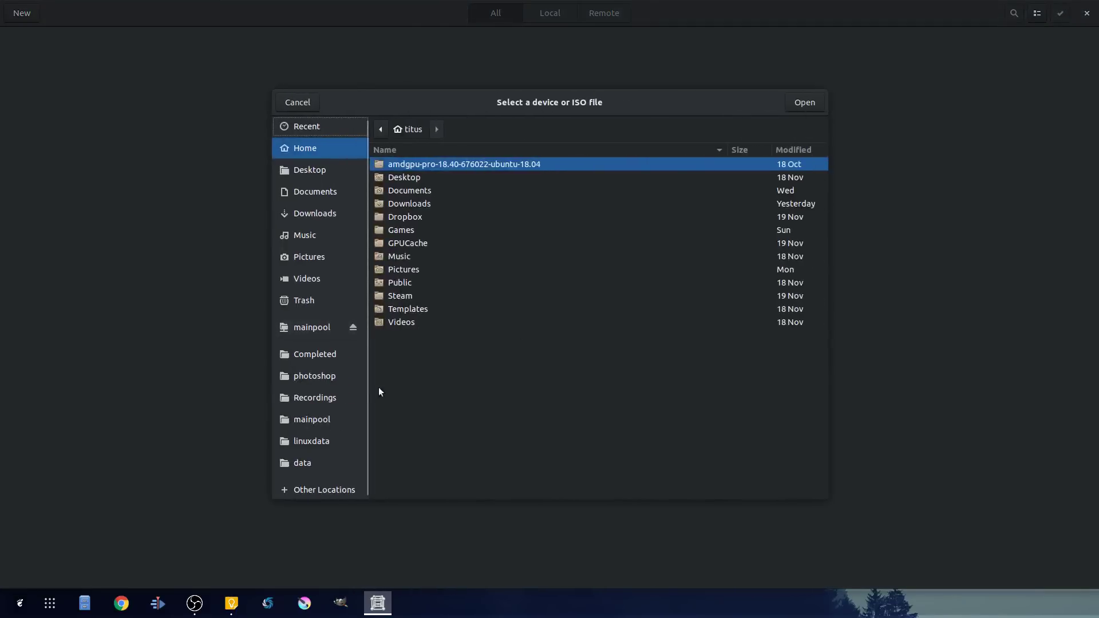
click(298, 465)
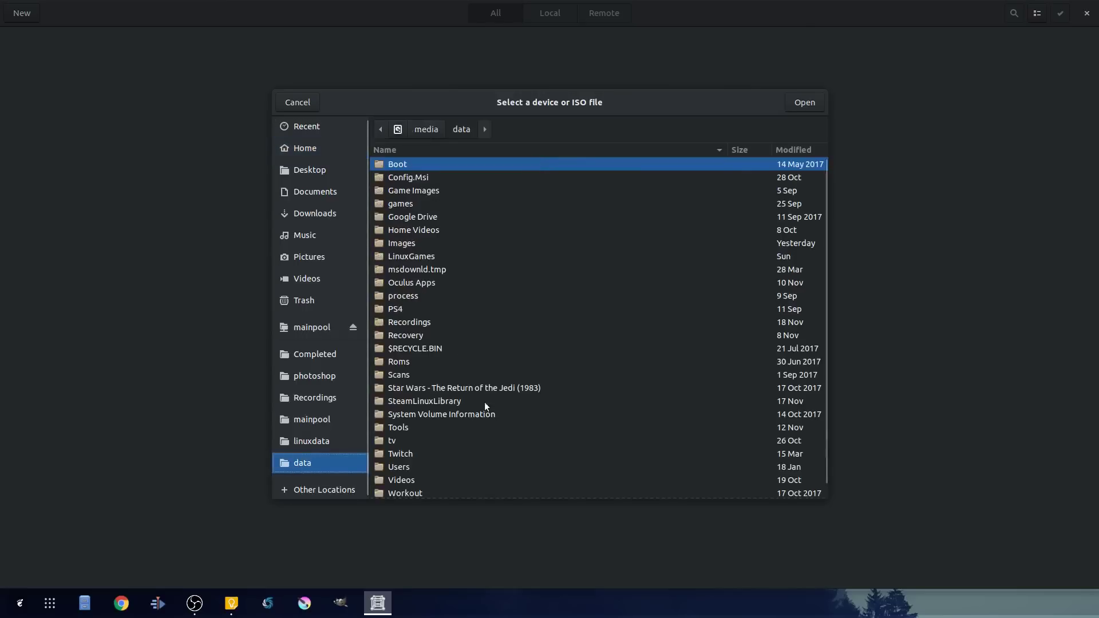
click(409, 245)
double_click(409, 245)
scroll(498, 438, down, 3)
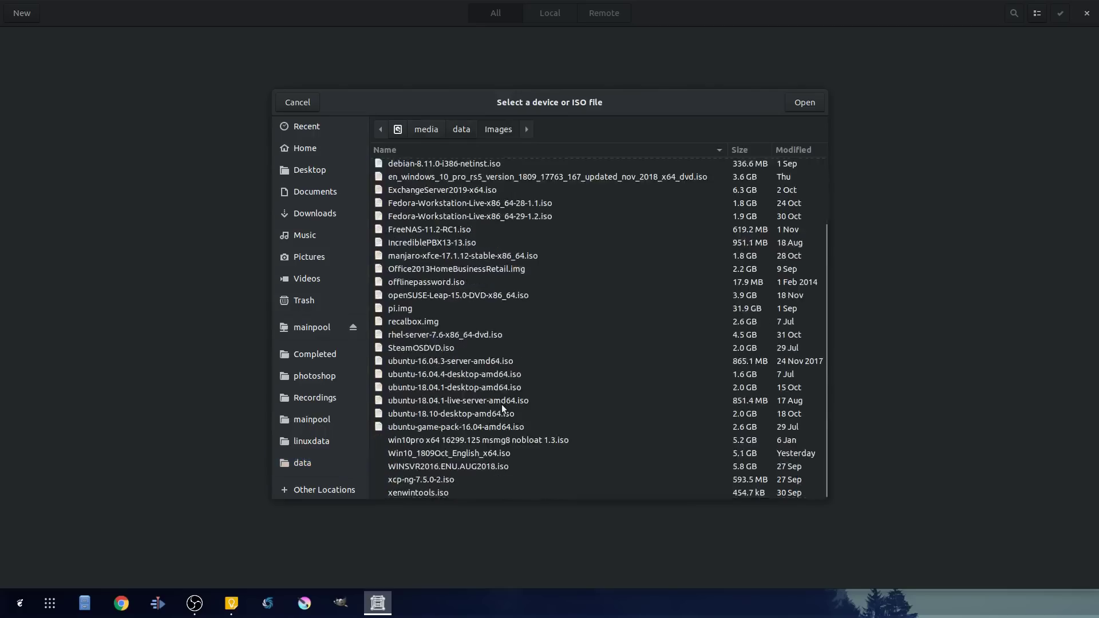
click(442, 445)
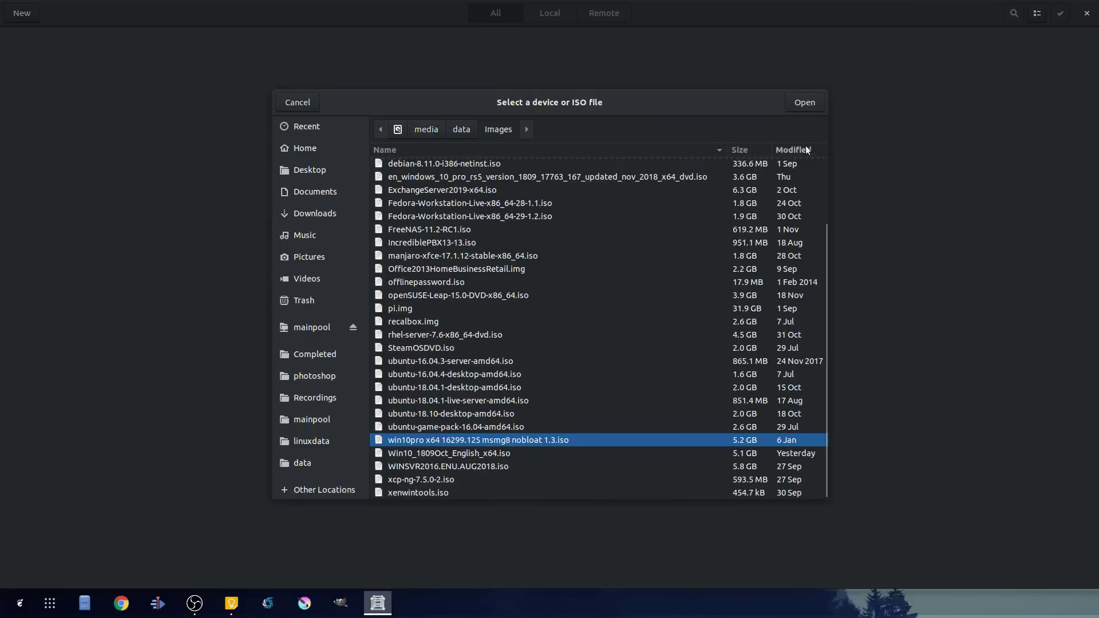
- Load the win10pro ISO and raise the new box's memory to 4.0 GiB
click(808, 103)
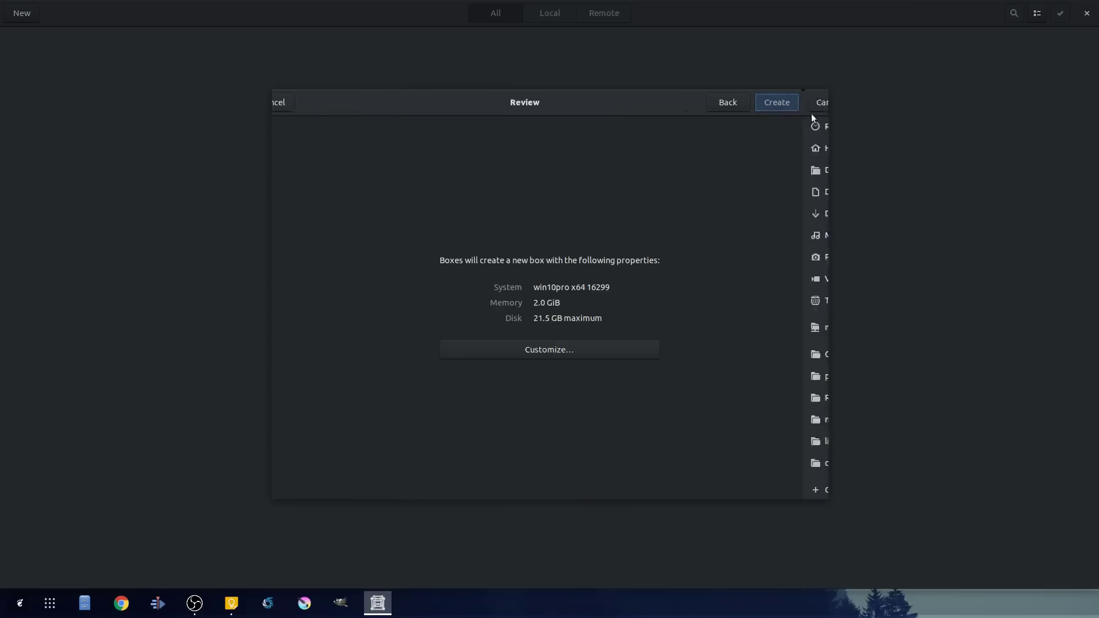
click(558, 355)
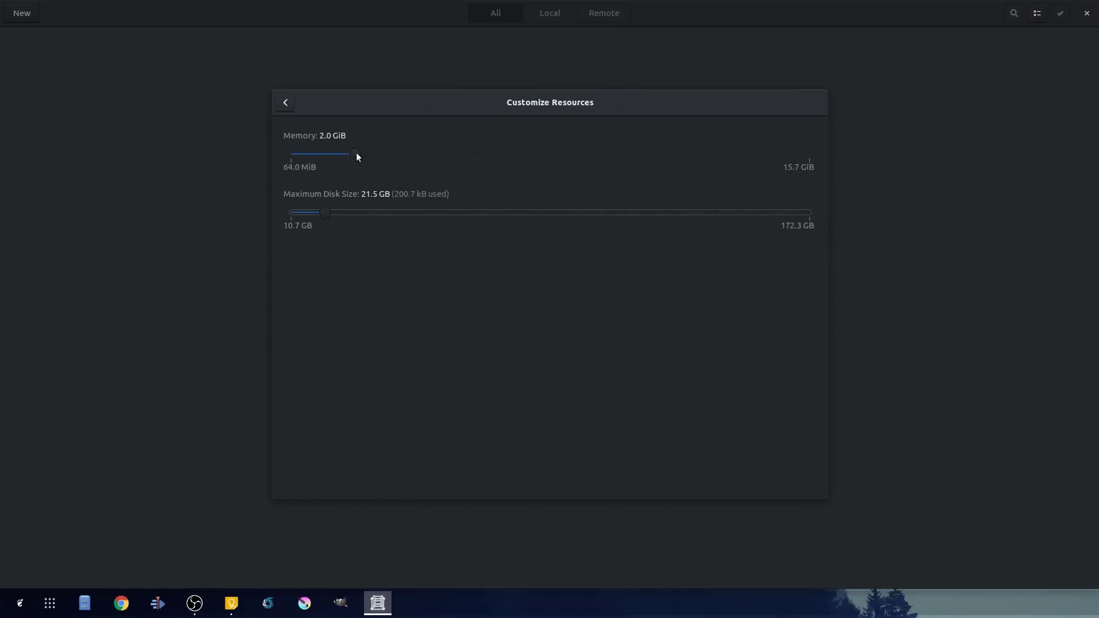
drag(357, 154, 424, 151)
click(285, 102)
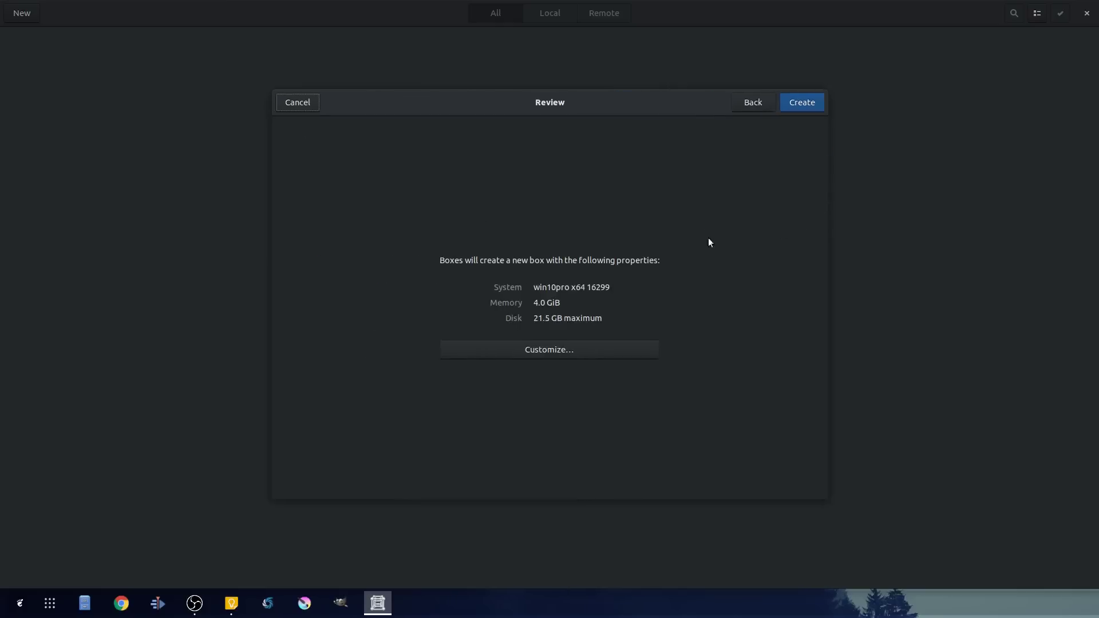
click(593, 352)
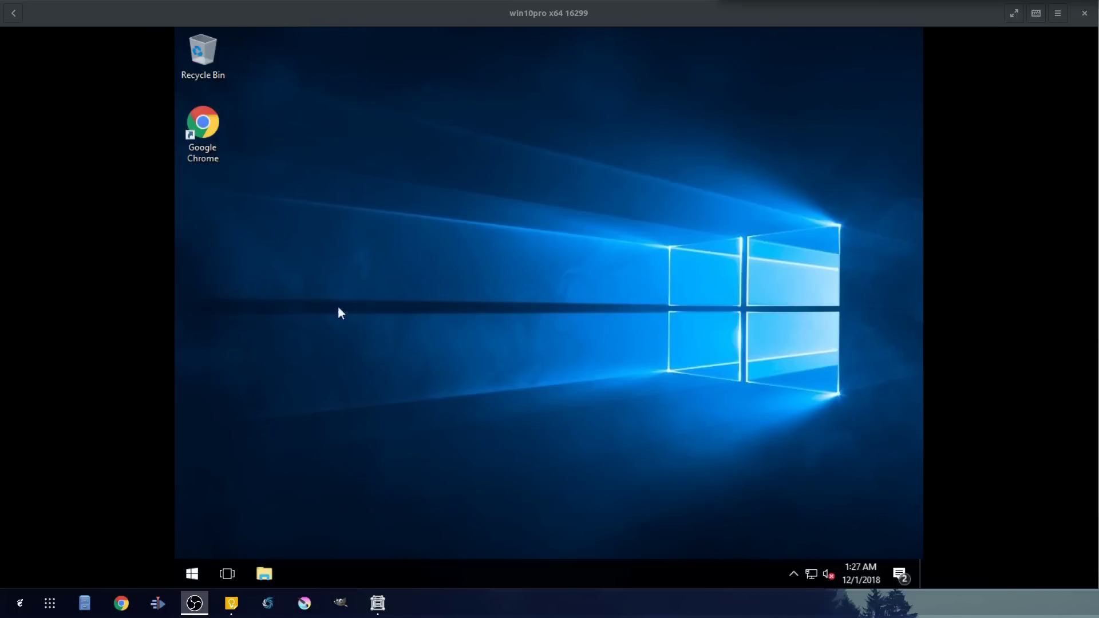
- Launch Chrome in the guest, search 'download spice tools', and open the SPICE Download page
double_click(208, 125)
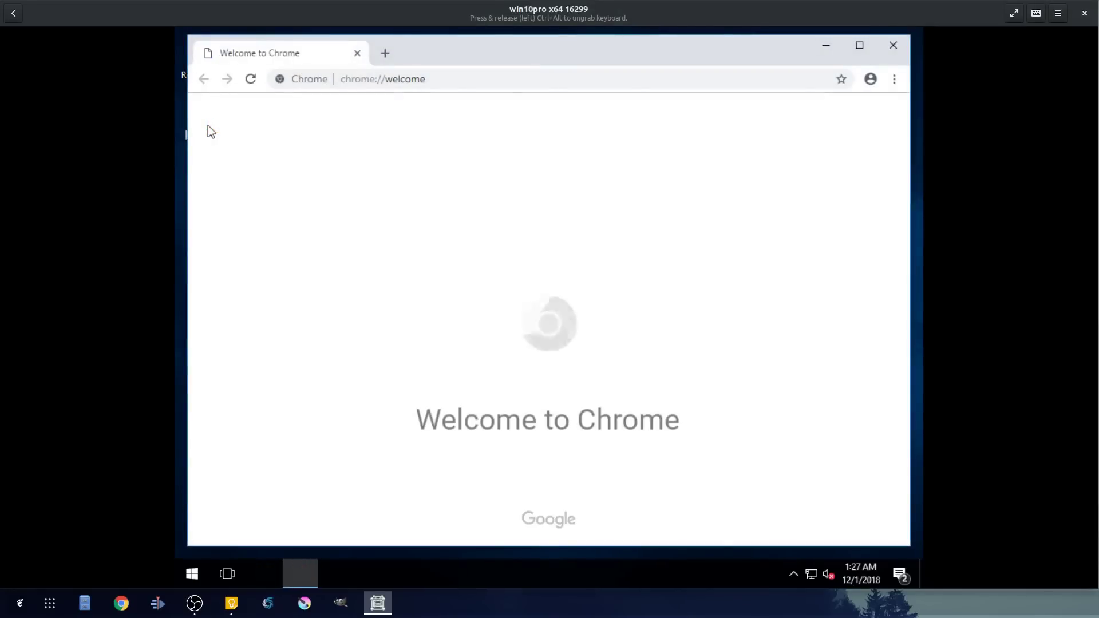
click(483, 79)
text(do)
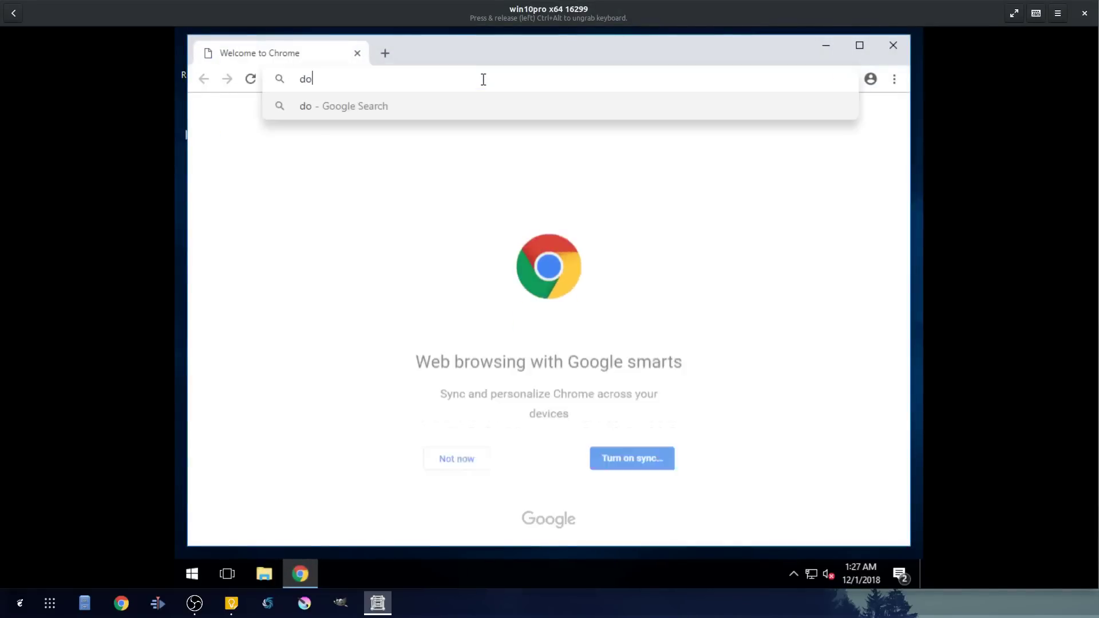
text(wnload spice tools)
key(Return)
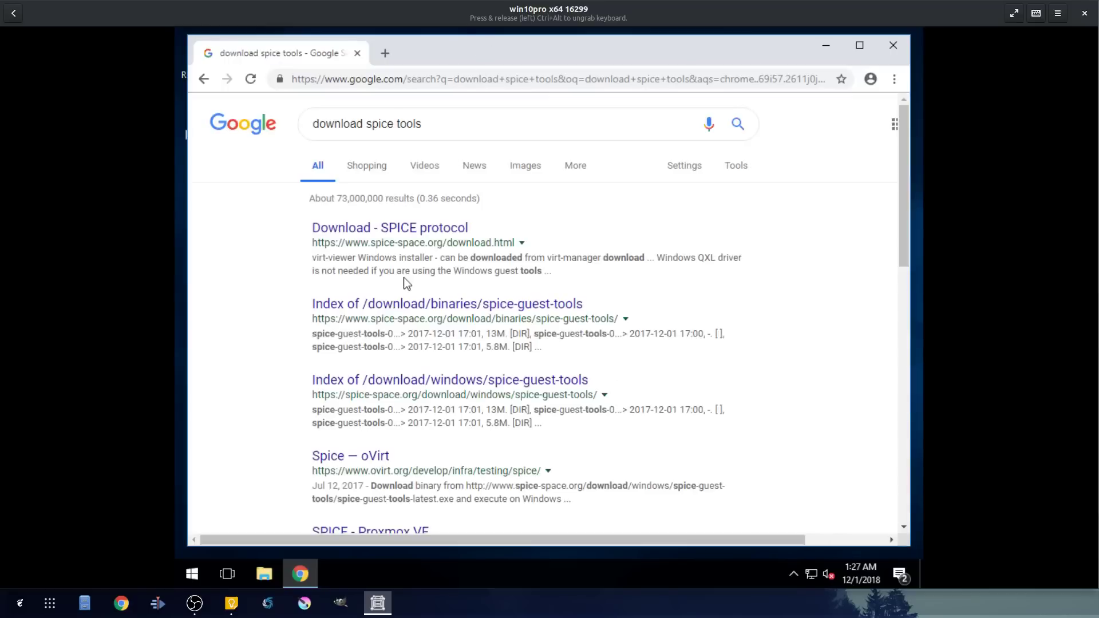
click(398, 231)
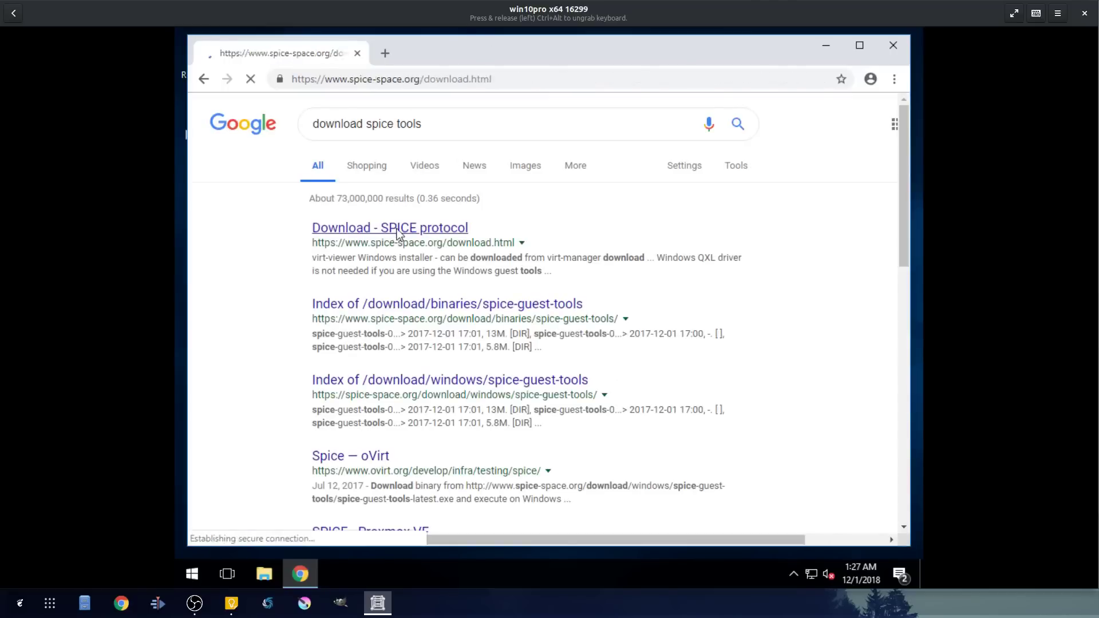
- Download the spice-guest-tools installer and open the Spice WebDAV daemon download listing
scroll(538, 375, down, 7)
scroll(509, 356, up, 3)
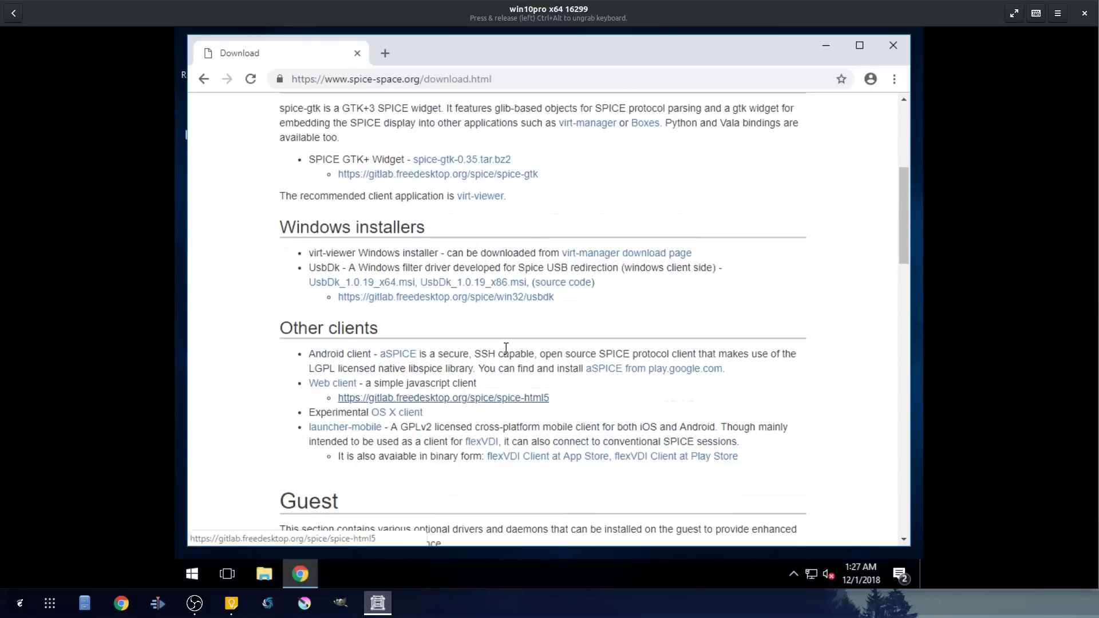
scroll(502, 346, up, 3)
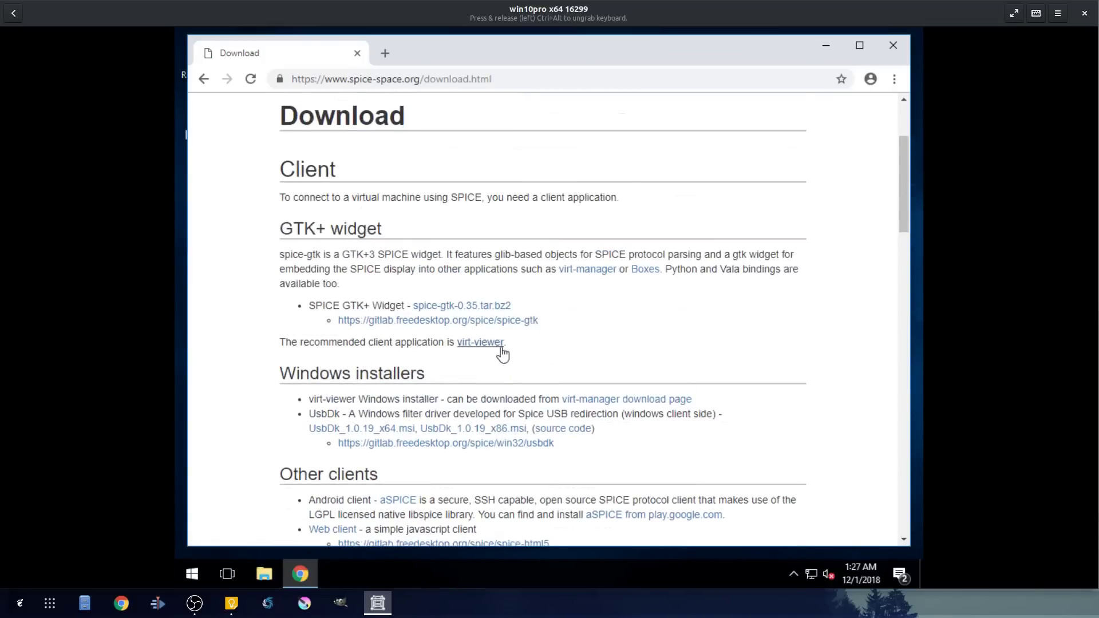
scroll(499, 350, down, 5)
scroll(495, 350, down, 6)
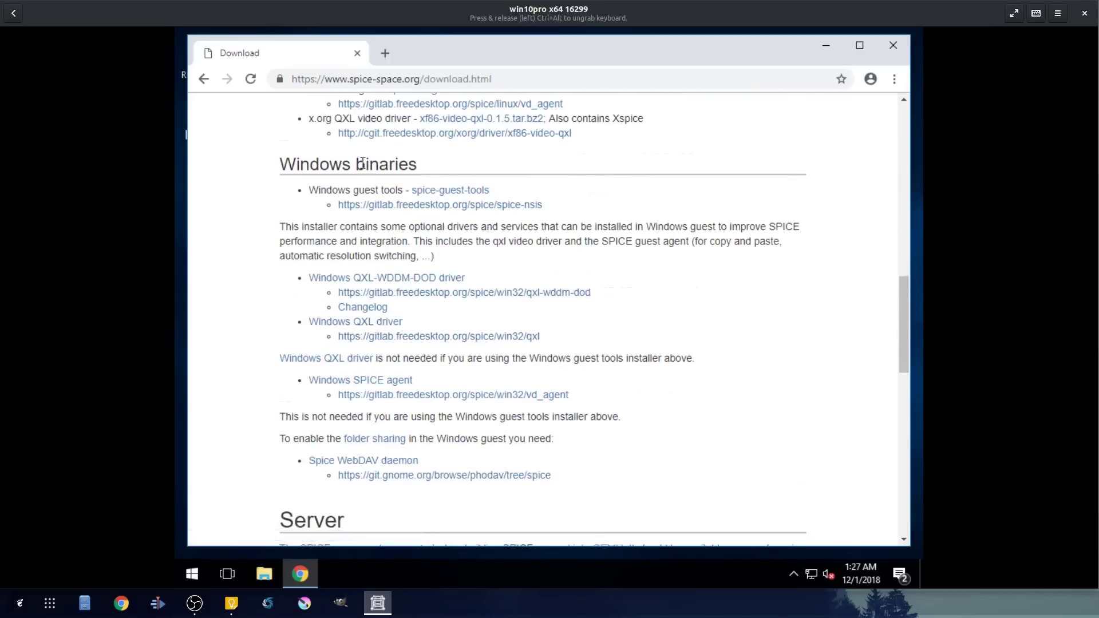
click(446, 194)
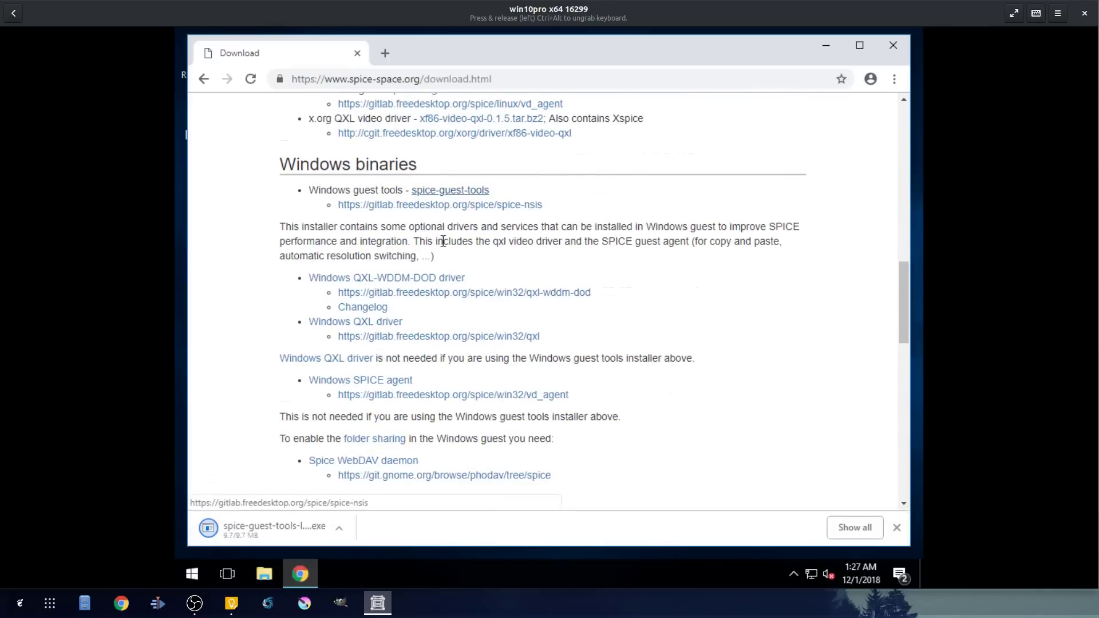
scroll(598, 386, down, 3)
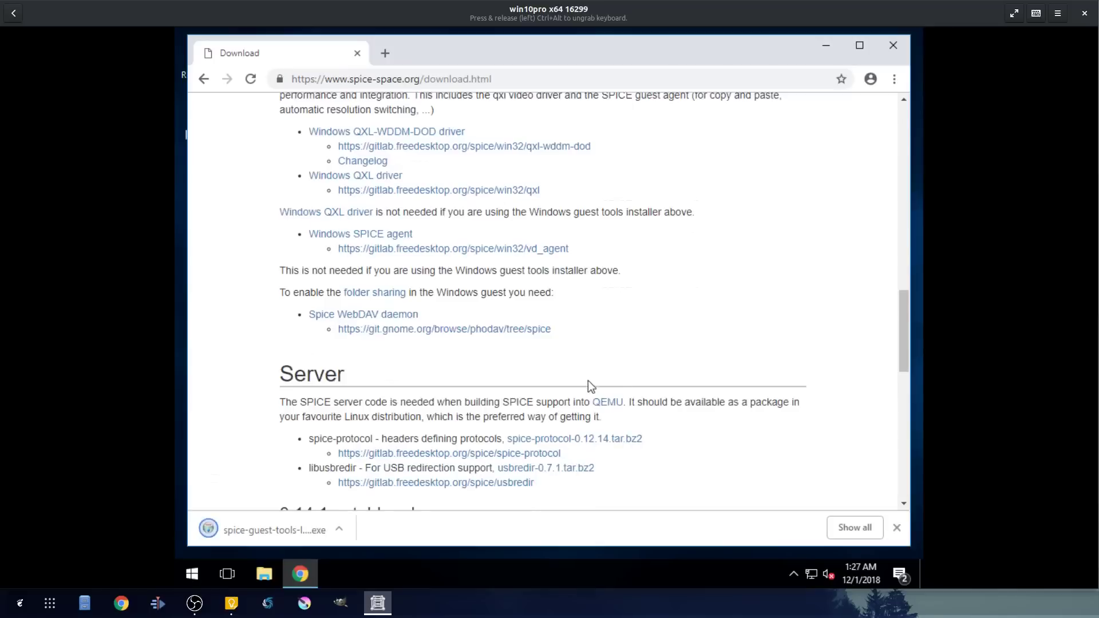
click(357, 319)
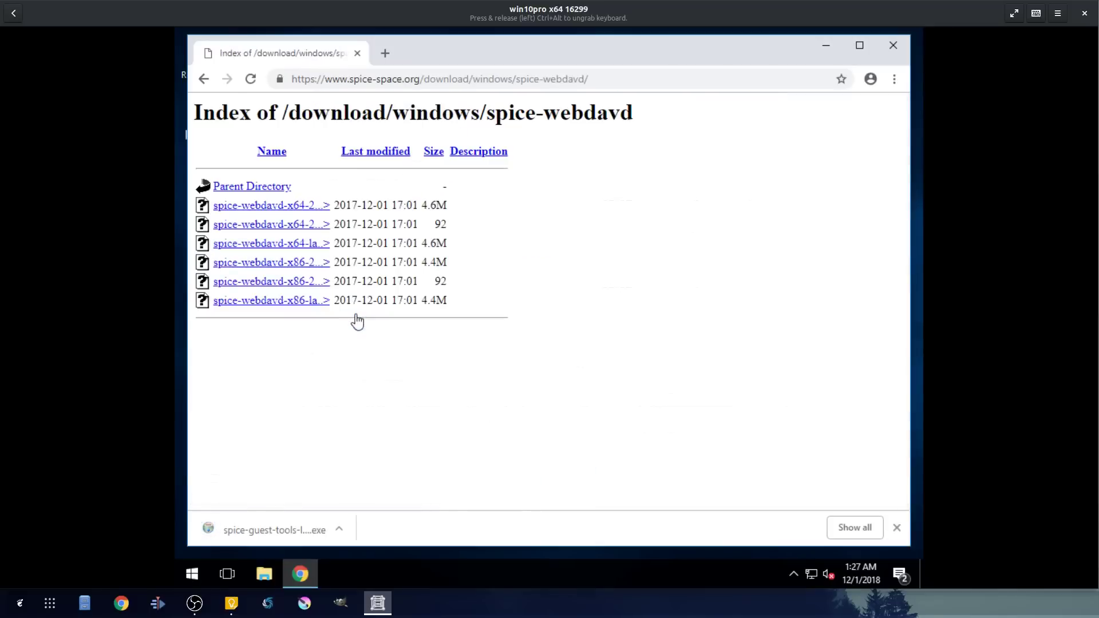
- Download the 64-bit latest spice-webdavd installer and launch the SPICE guest tools installer with admin approval
click(296, 250)
click(440, 529)
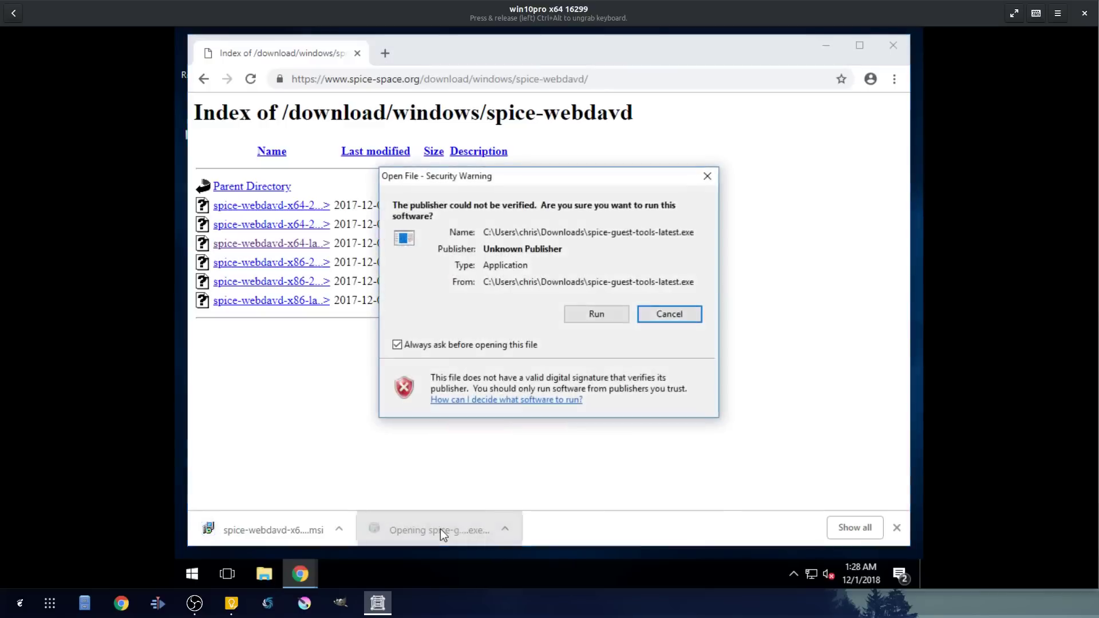
click(590, 314)
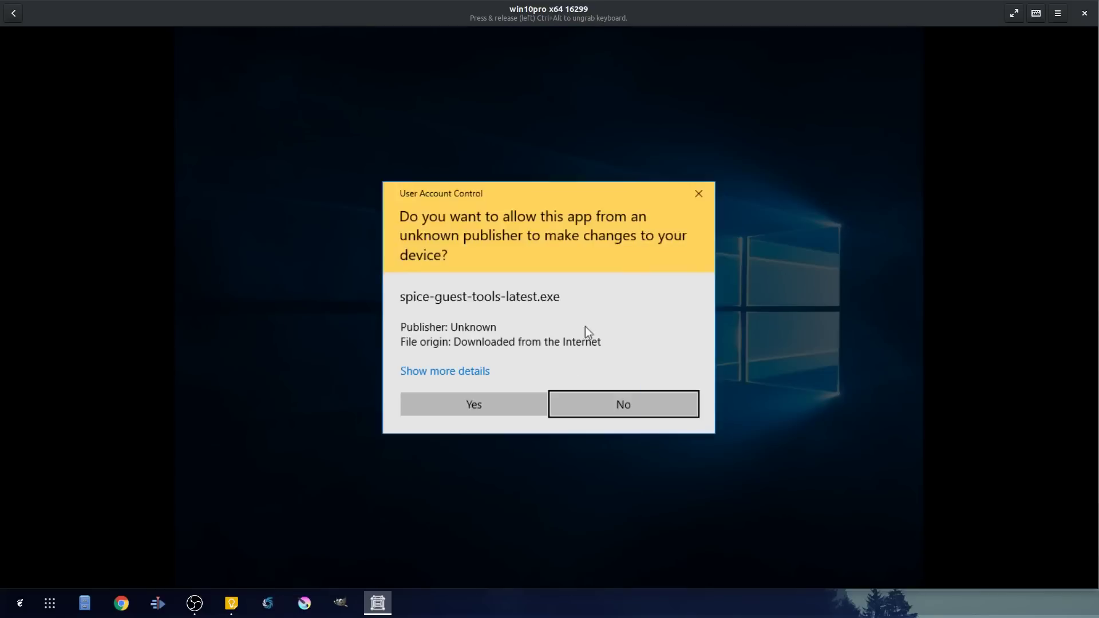
click(461, 403)
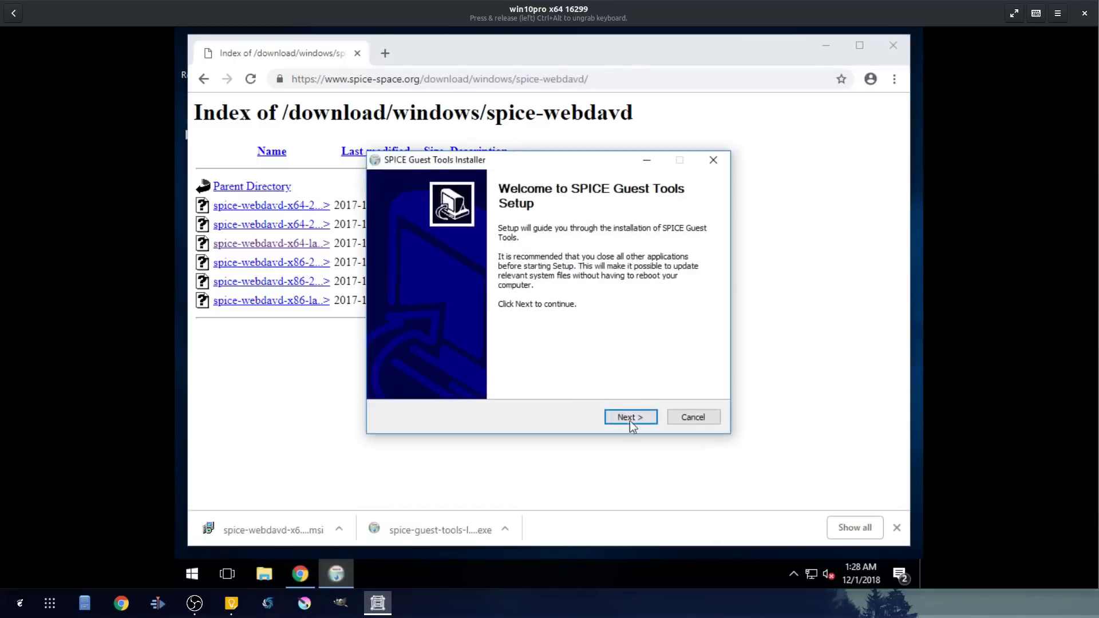
- Accept the license, allow the VirtIO Serial Driver, and finish the guest tools installation
click(630, 418)
click(633, 419)
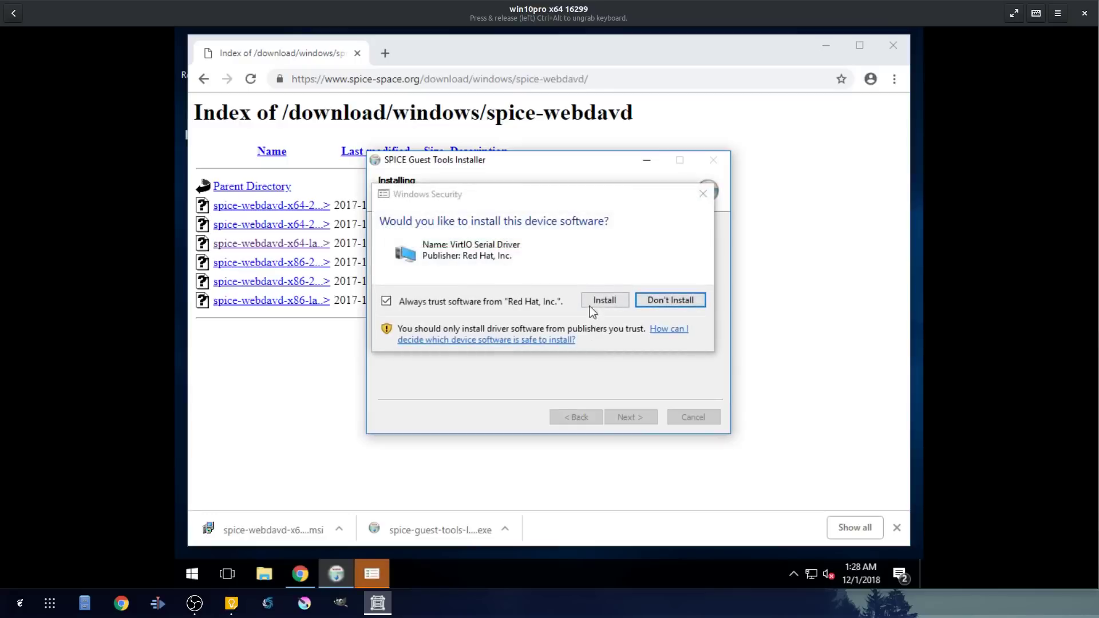
click(594, 303)
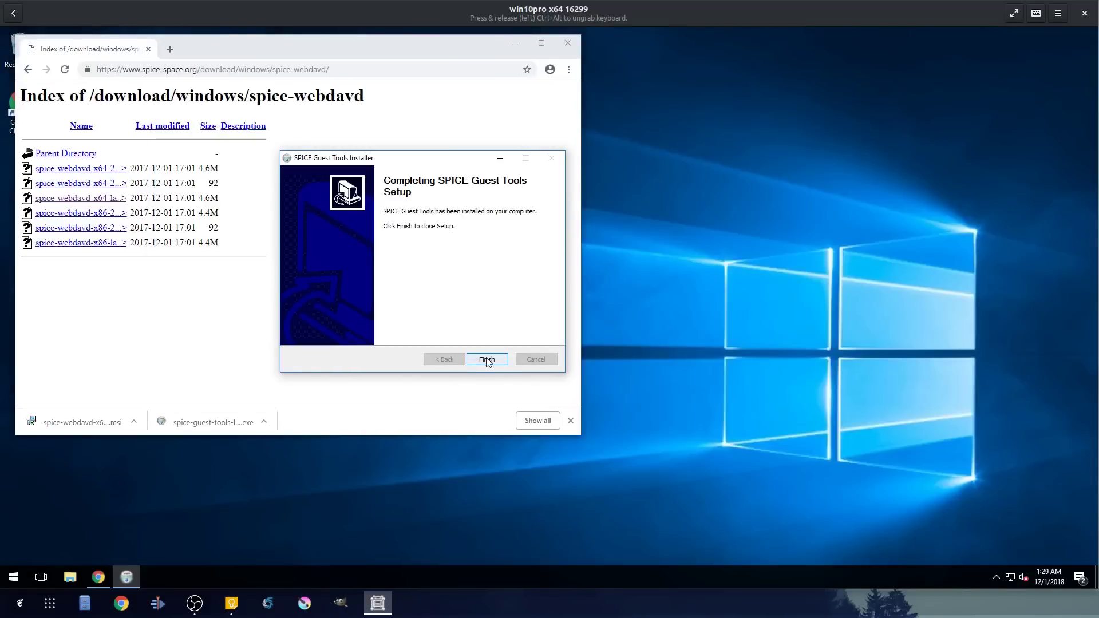
click(487, 359)
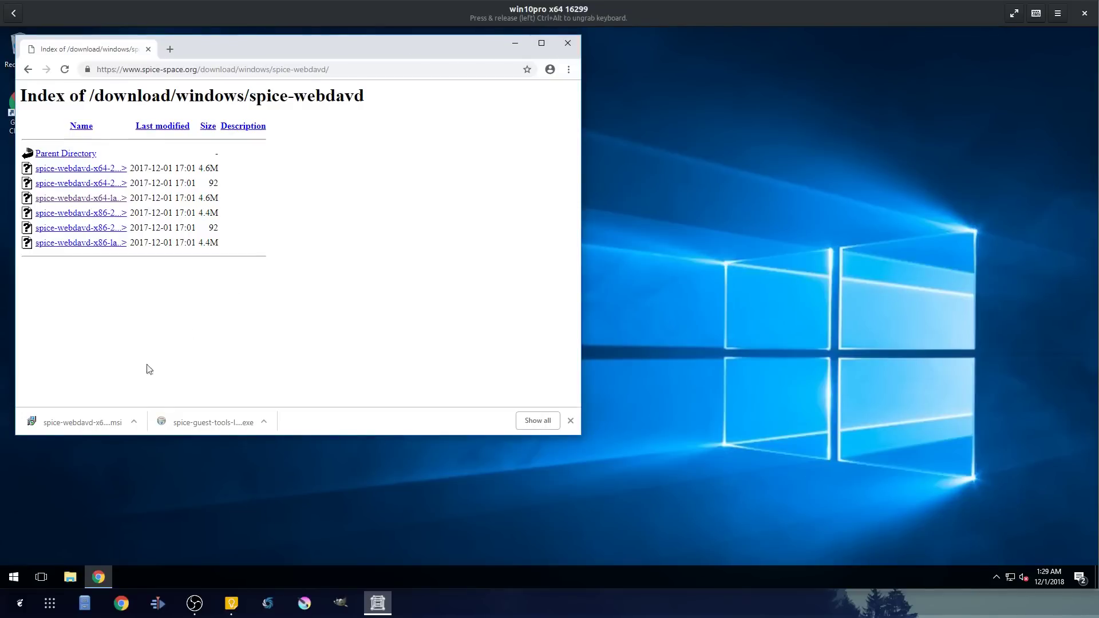
- Run spice-webdavd-x64-latest.msi from Chrome's download bar and approve its changes
click(80, 421)
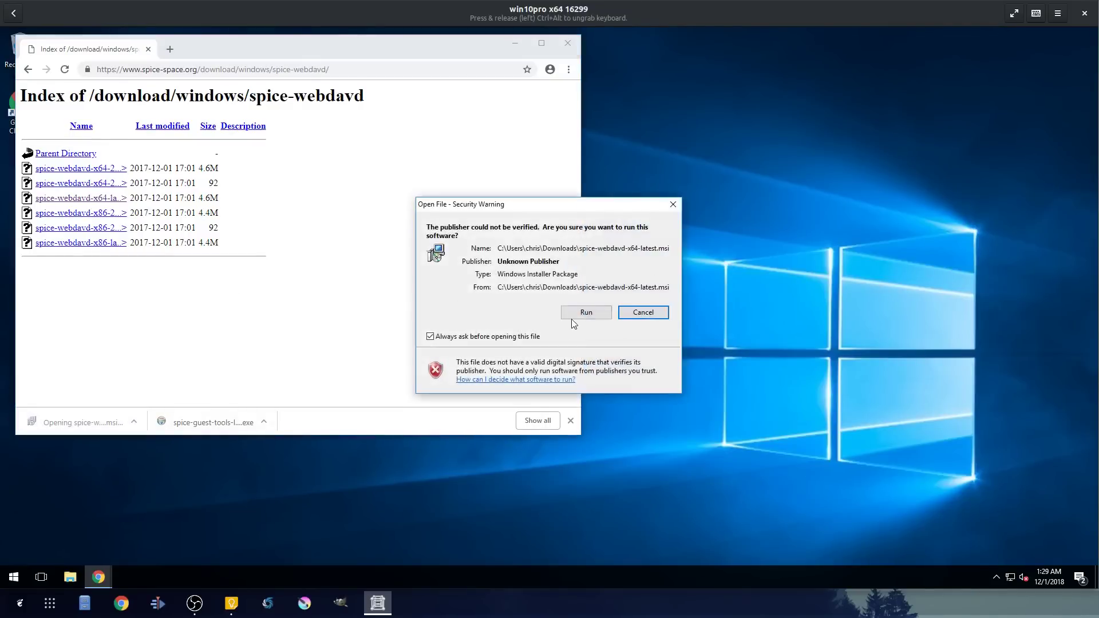
click(585, 313)
click(480, 388)
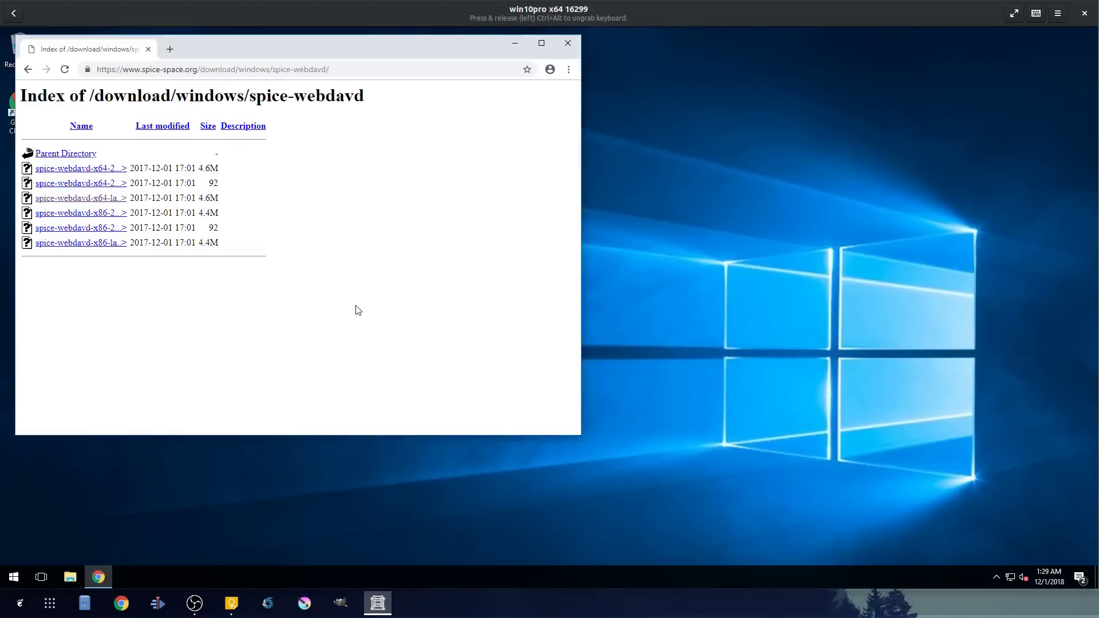
- Close Chrome and restart Windows from the Start button's quick menu
click(564, 51)
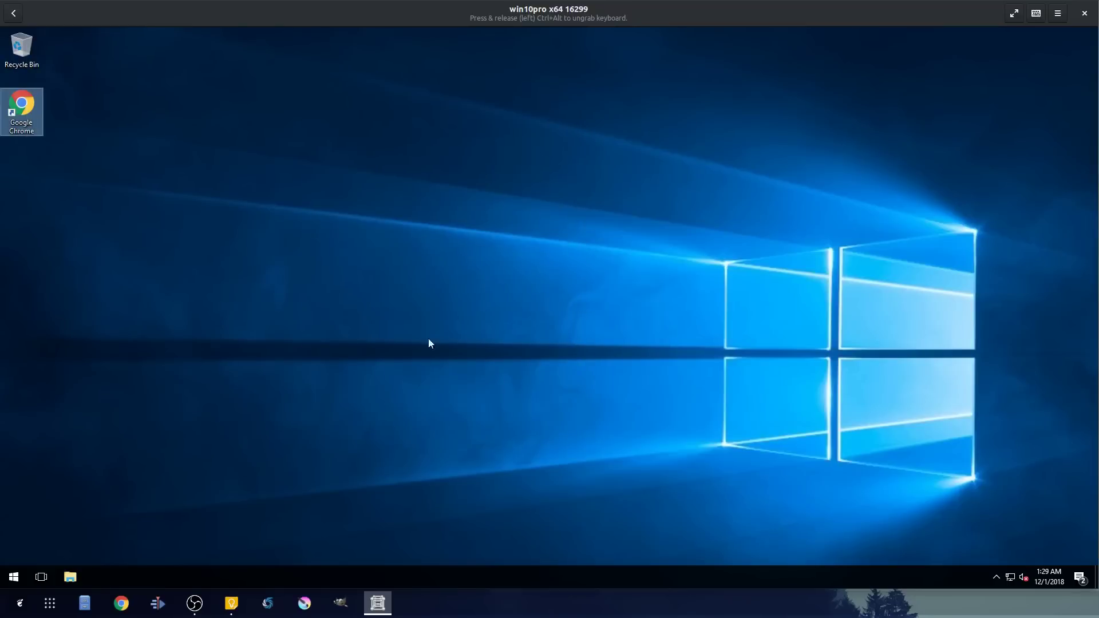
right_click(14, 576)
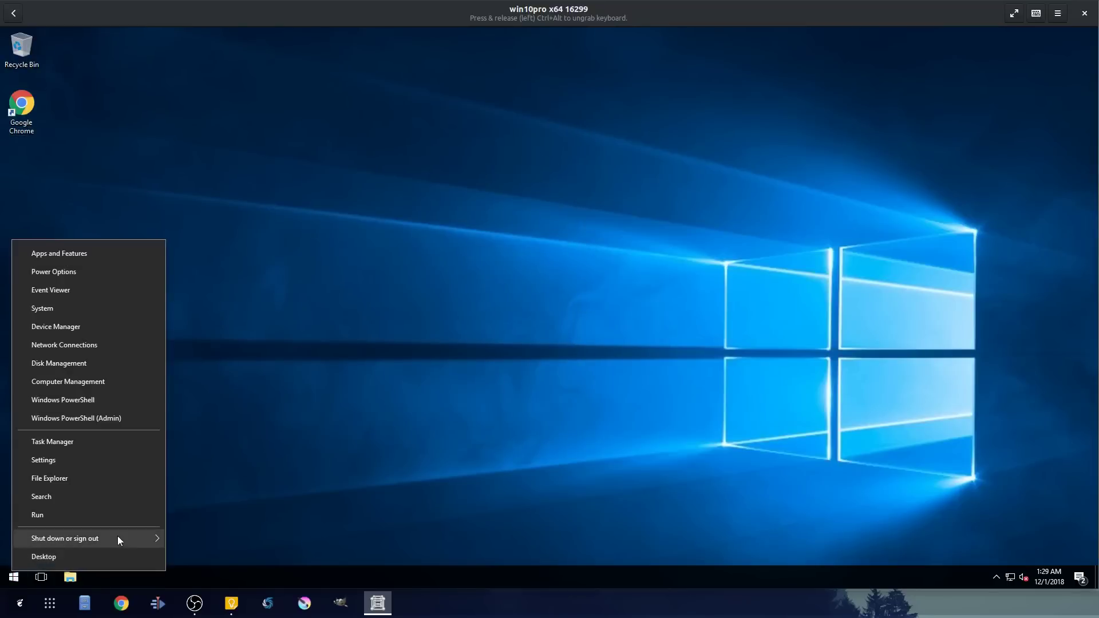
mouse_move(137, 541)
click(195, 535)
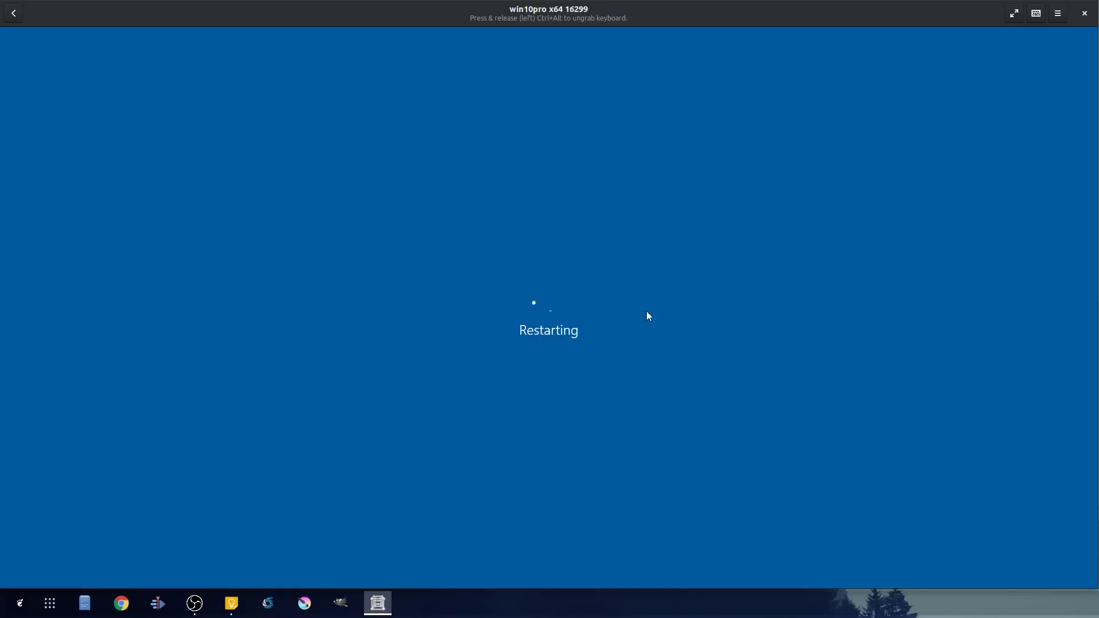
- Add a folder share of the host's Downloads folder, named 'Downloads', to the win10pro box
click(1057, 13)
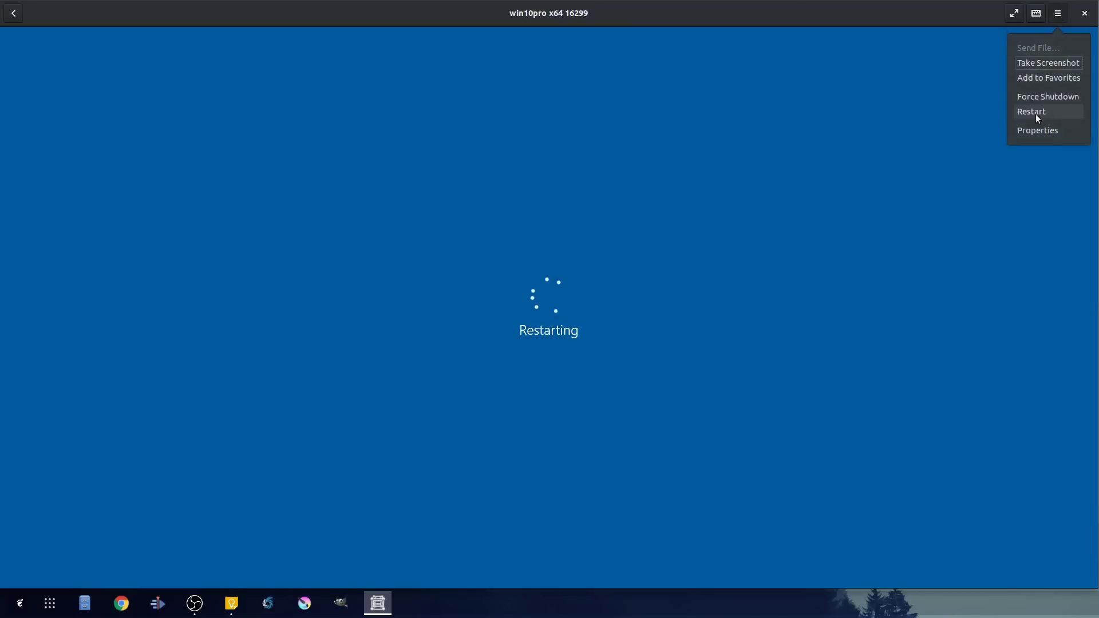
click(1032, 130)
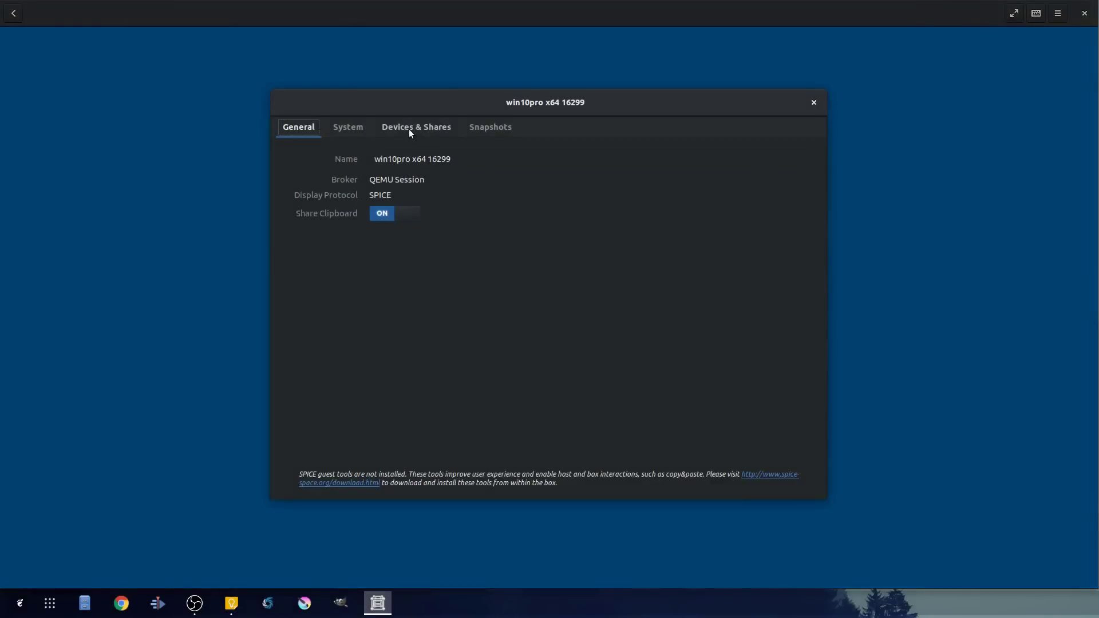
click(409, 129)
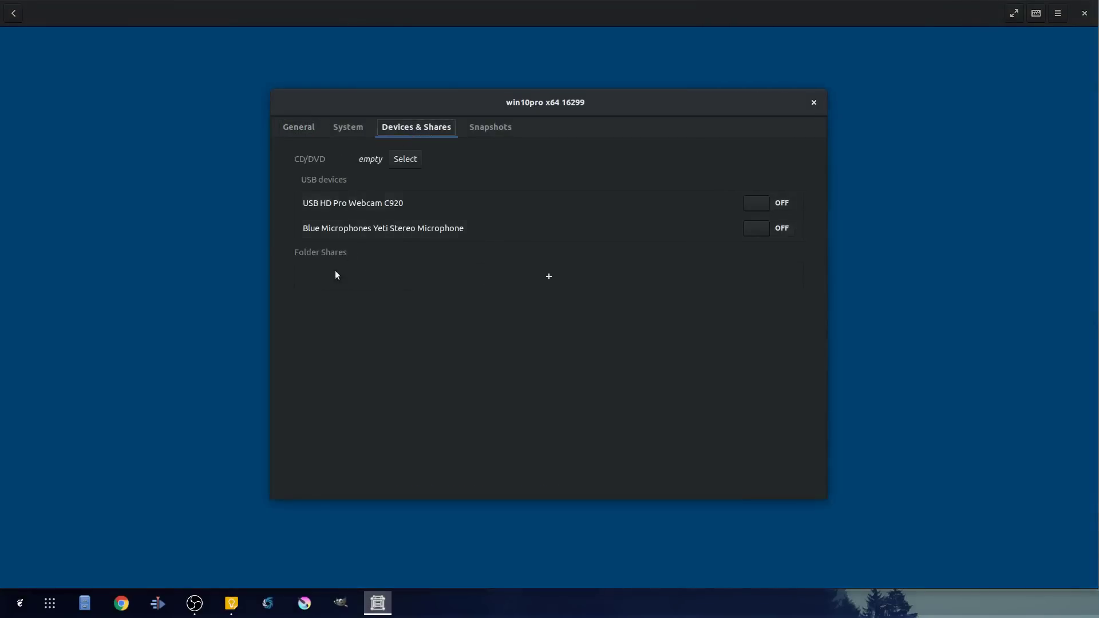
click(551, 277)
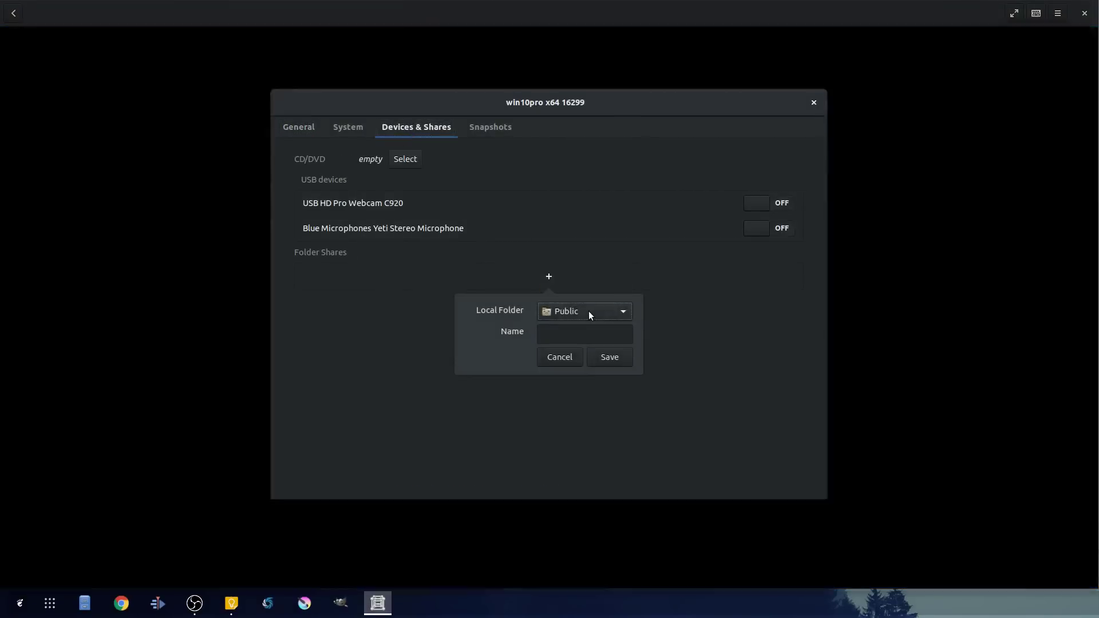
click(588, 311)
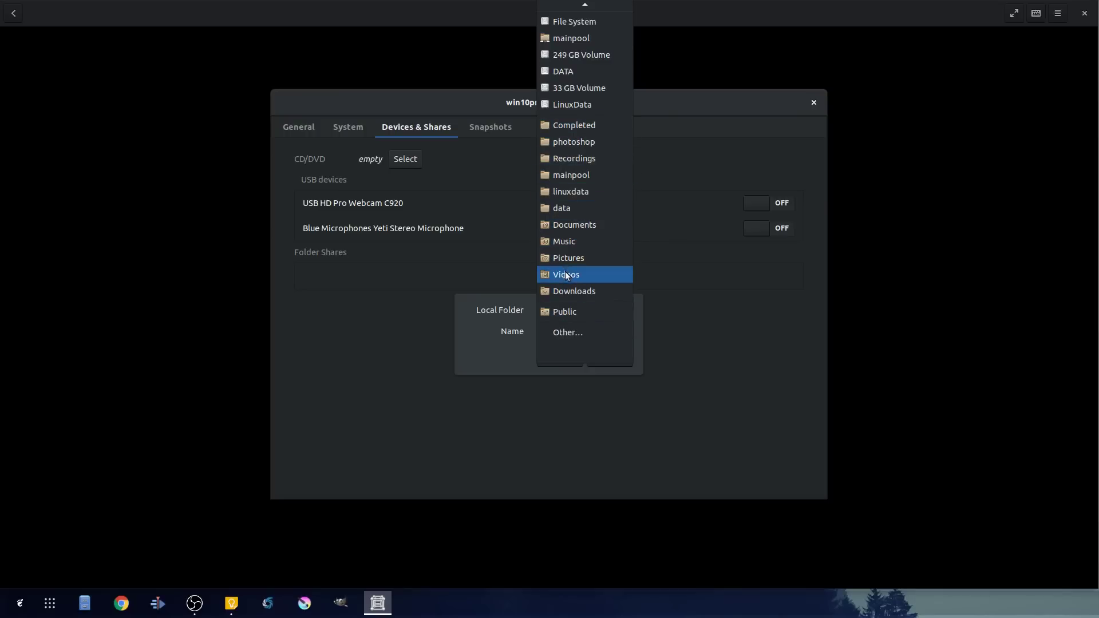
click(572, 292)
click(583, 340)
text(Downloads)
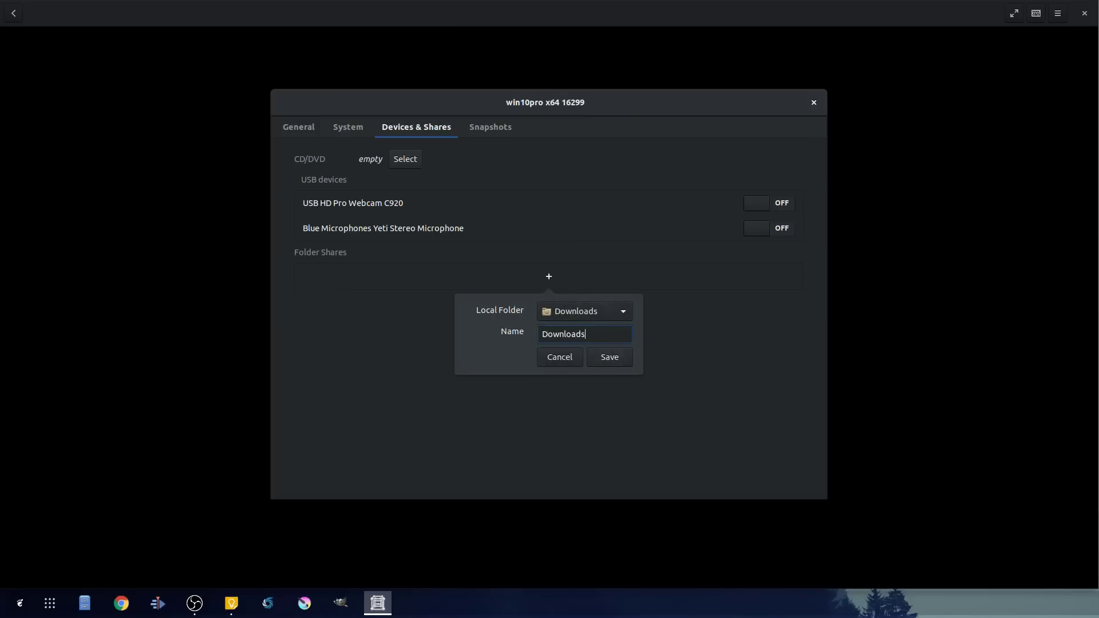
click(612, 356)
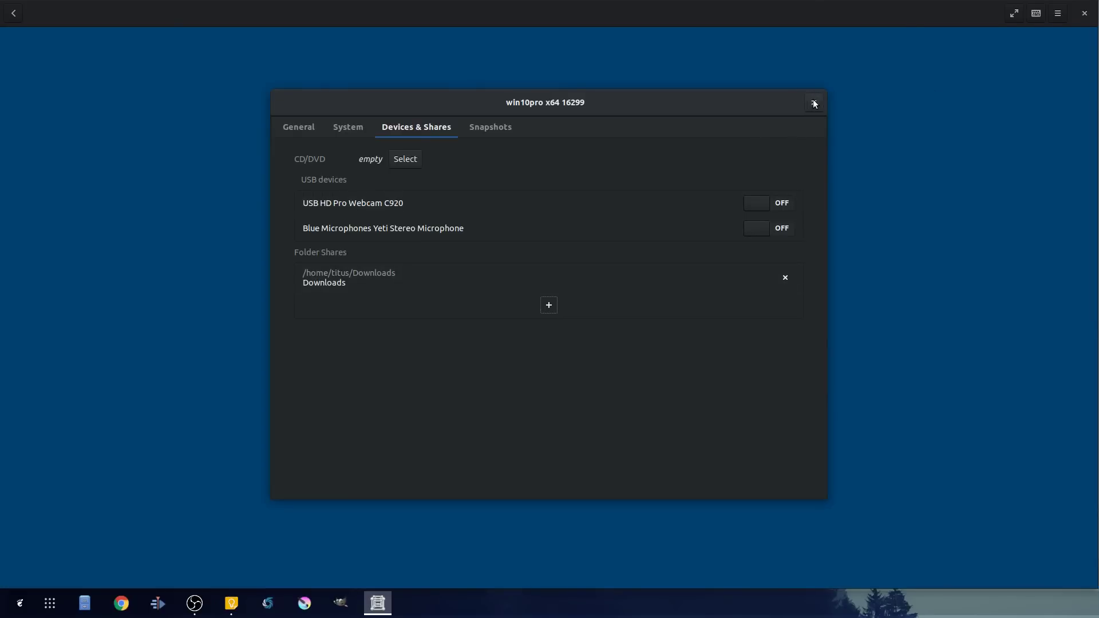
- Close the box properties and sign in to Windows with the account PIN
click(815, 104)
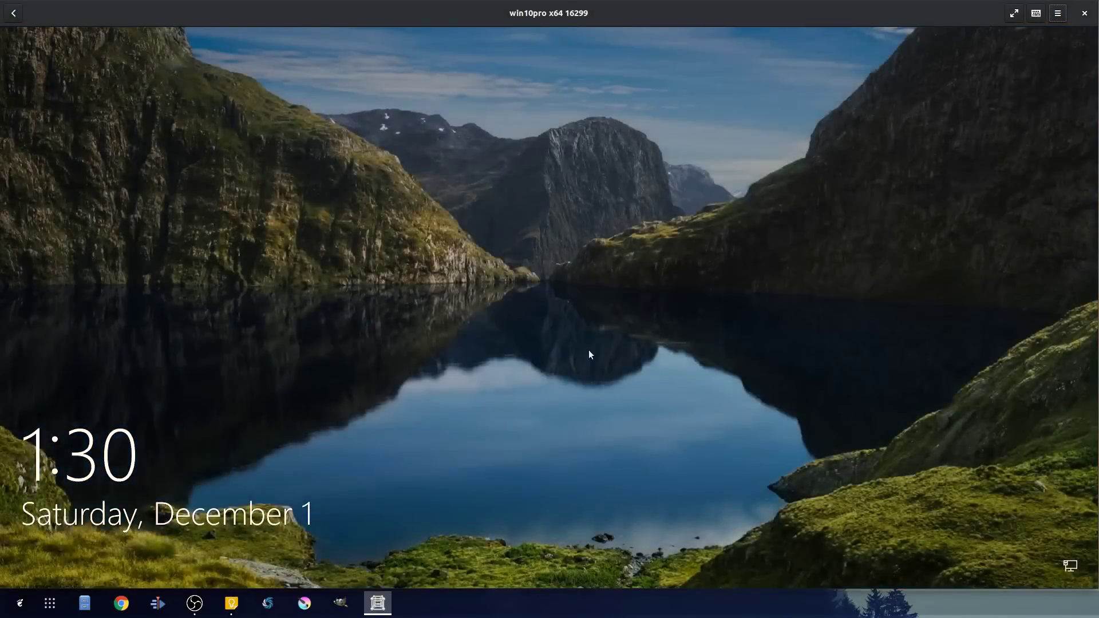
click(578, 356)
text(1234)
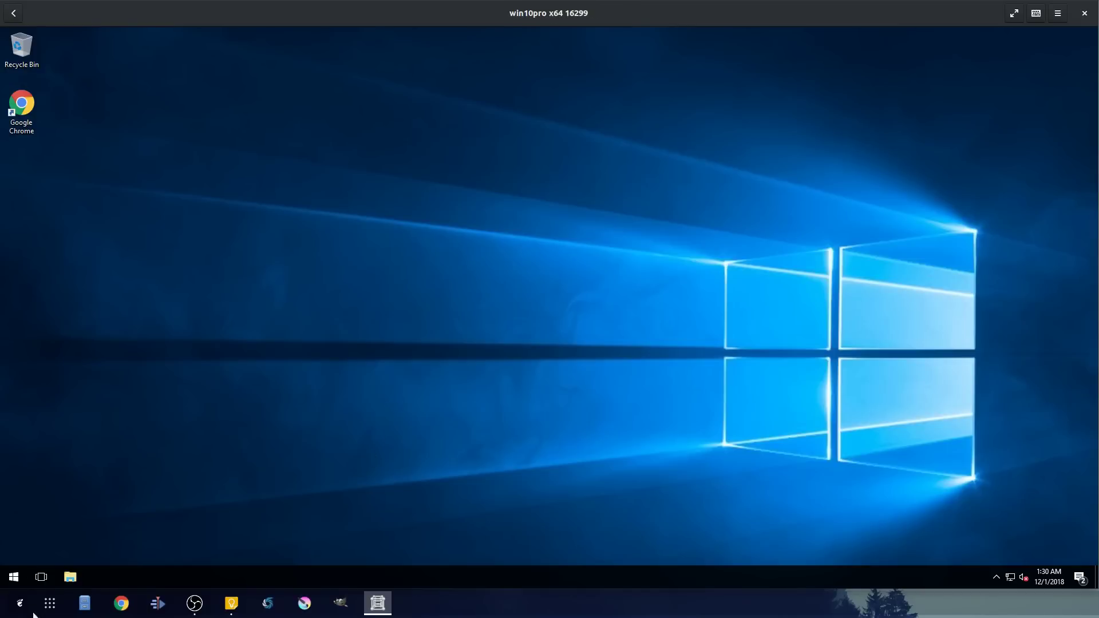
- In File Explorer, open DavWWWRoot (Z:), check the shared Downloads folder, then return to This PC
click(71, 578)
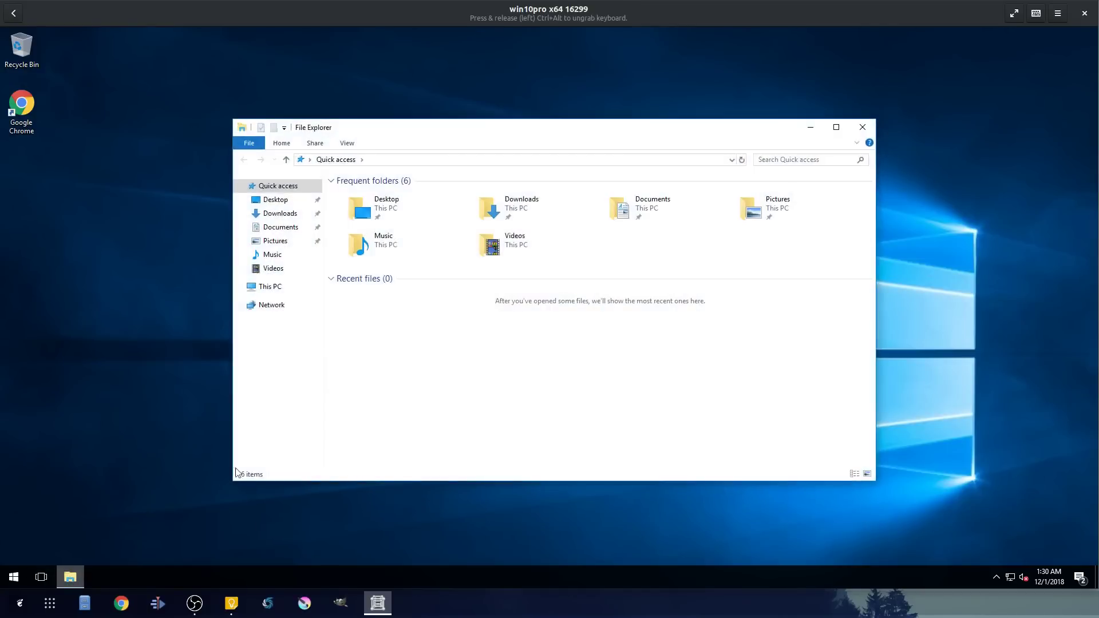
click(272, 289)
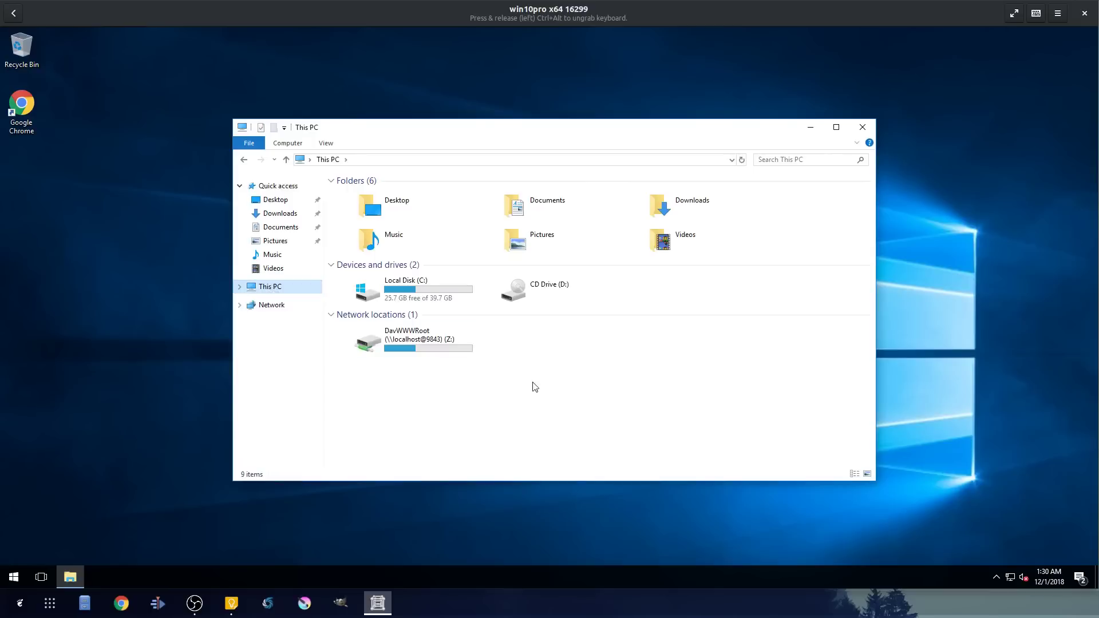
click(401, 339)
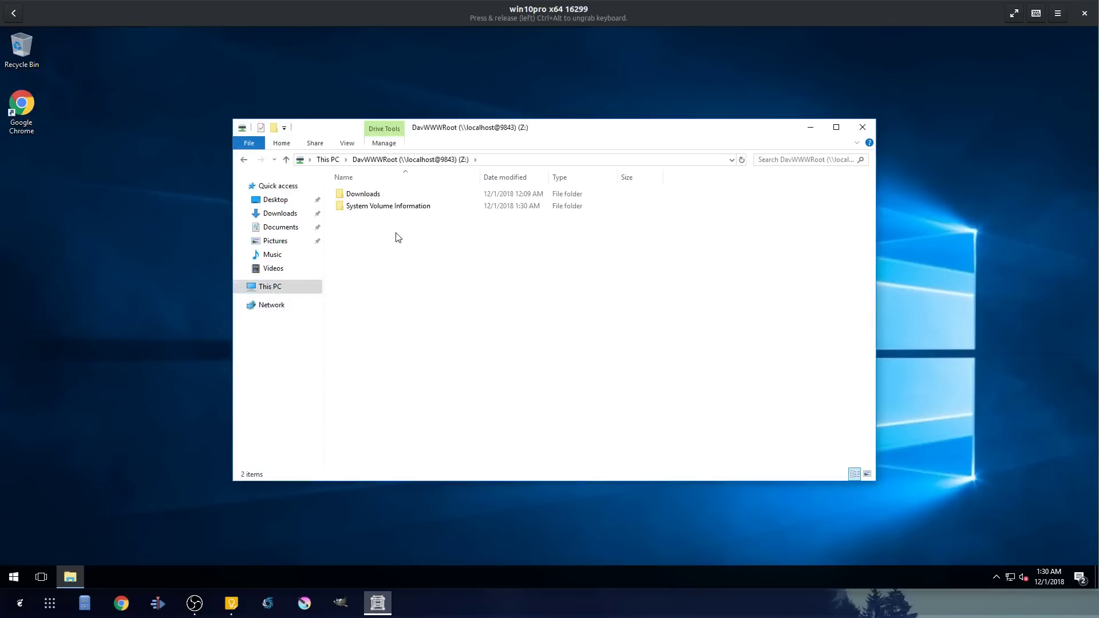
click(351, 194)
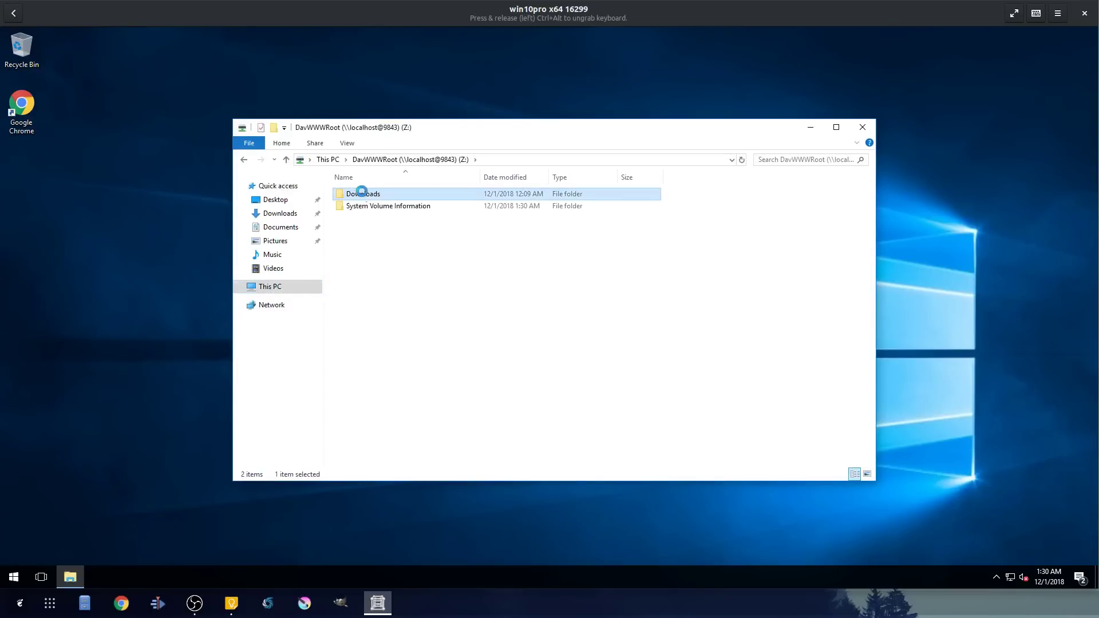
double_click(351, 194)
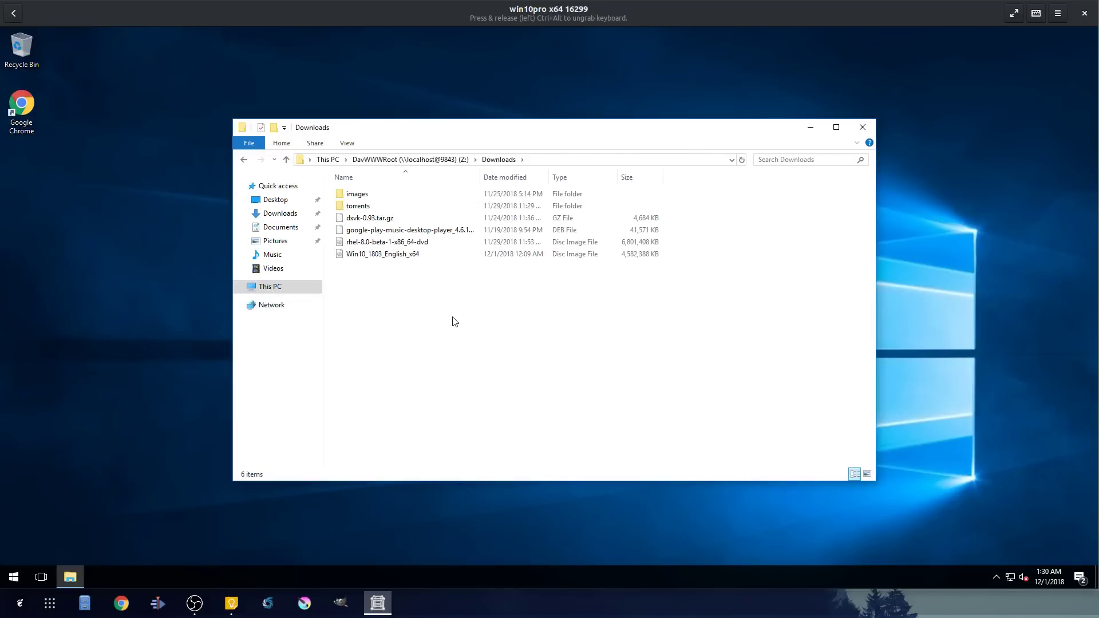
click(325, 160)
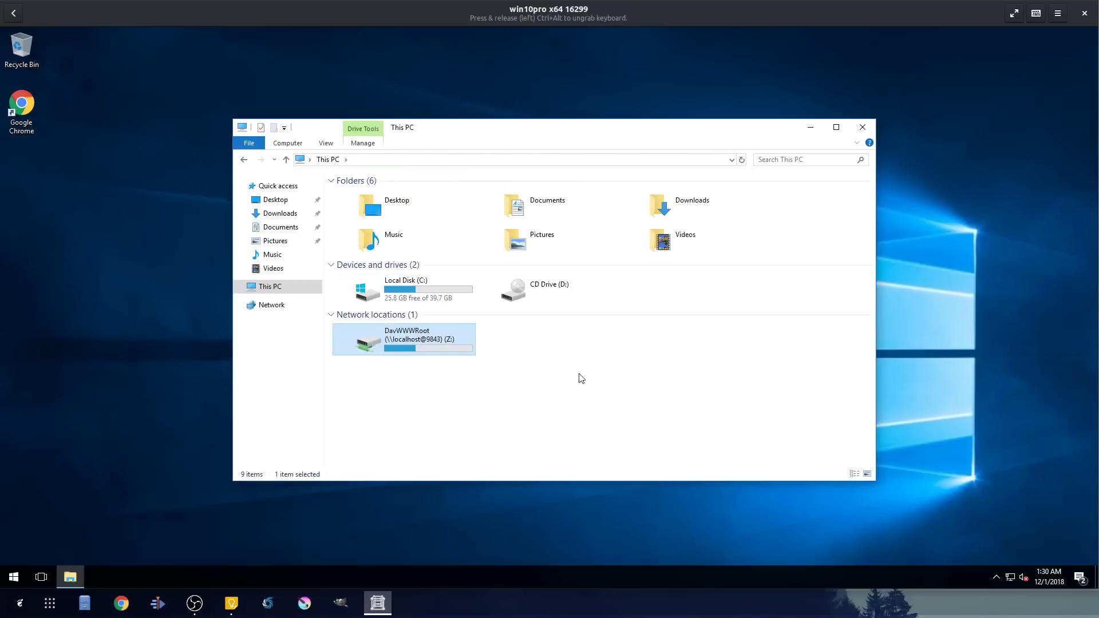